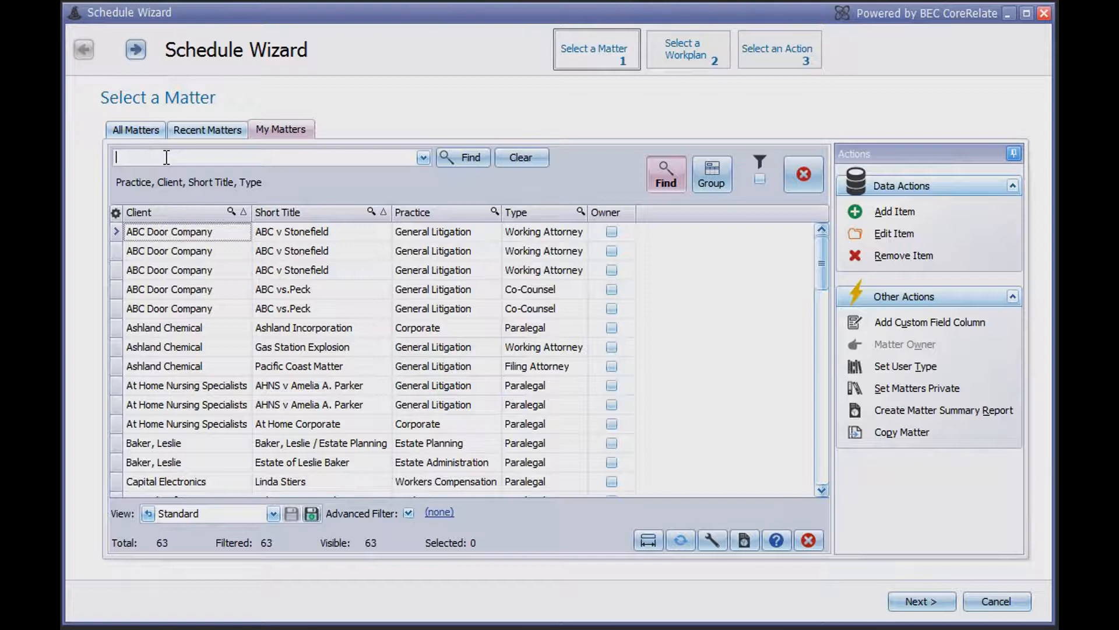
Step: Find the client matters matching "east" and select the East Bay Marina v. Olympia Maritime matter for scheduling
text(east)
click(235, 256)
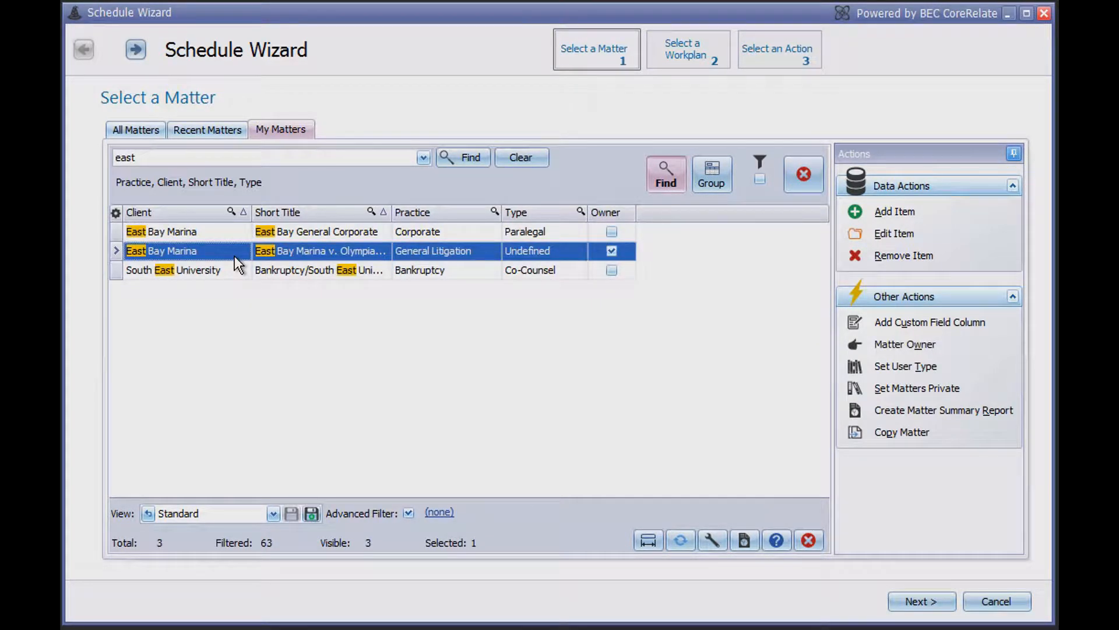
double_click(235, 256)
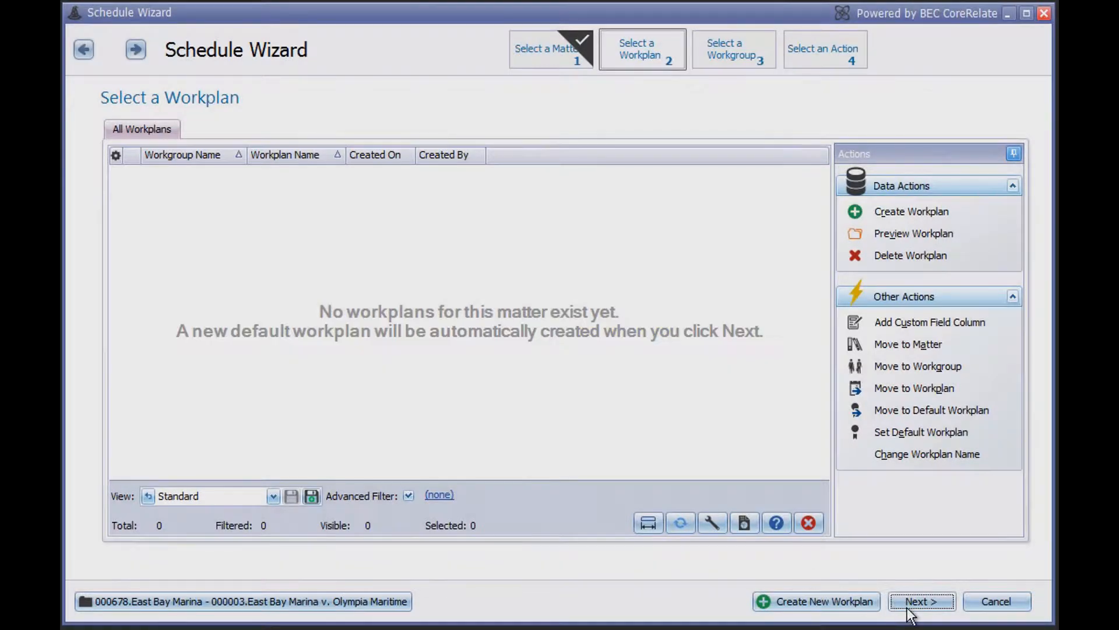
Step: Accept a new default workplan for the matter and choose Training as its workgroup
click(908, 608)
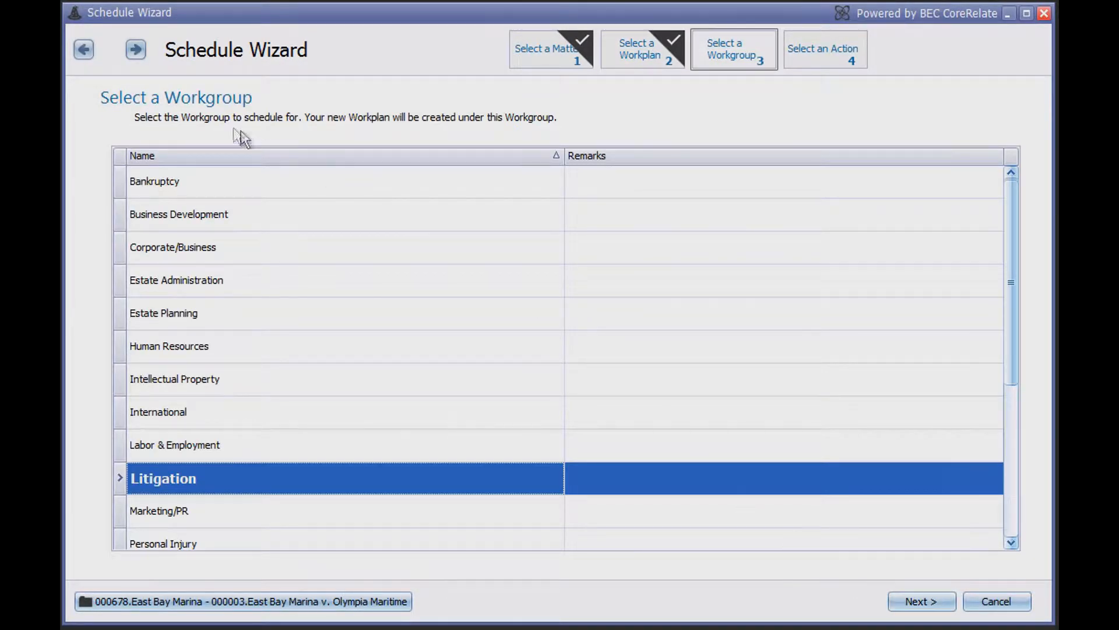
scroll(231, 467, down, 2)
click(231, 511)
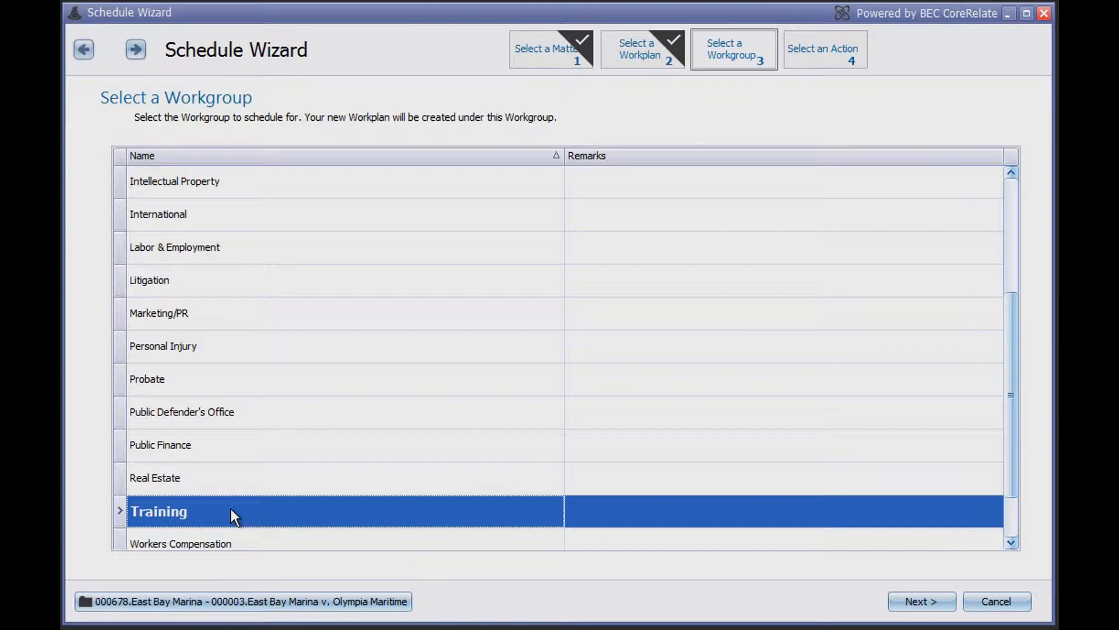
double_click(231, 509)
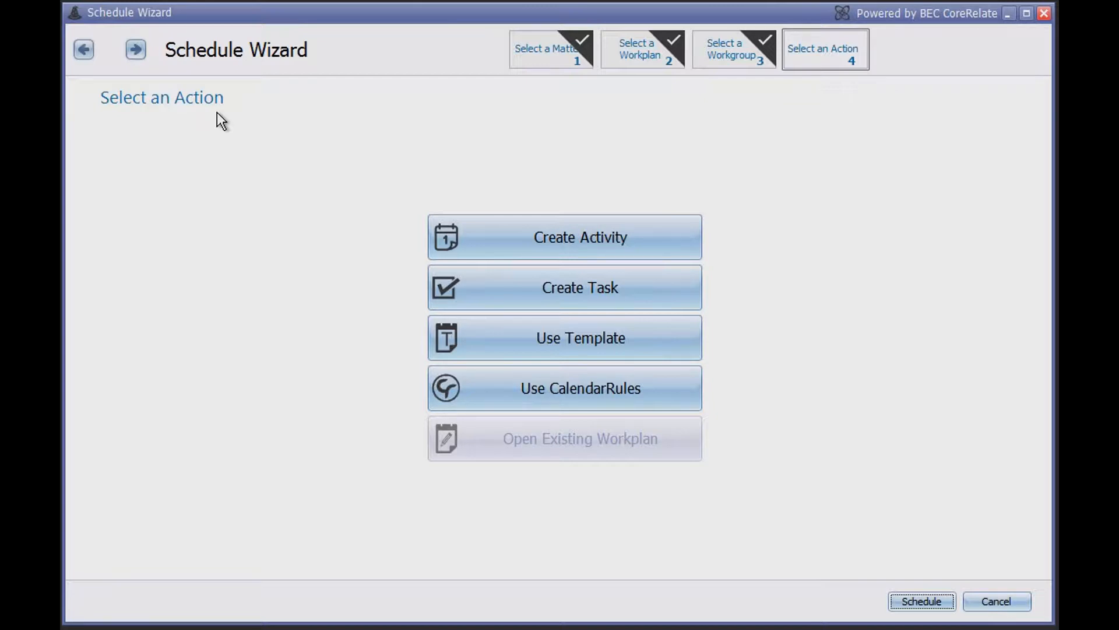
Step: Create an activity and set its activity type to Deposition from the Discovery Process group
click(642, 247)
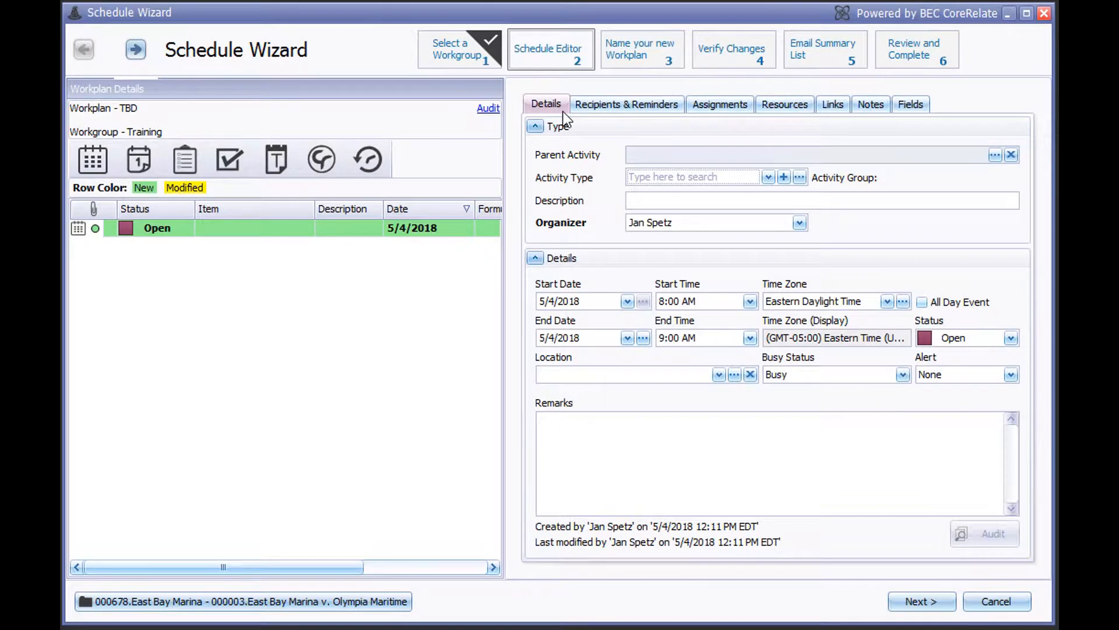
click(563, 111)
click(767, 177)
text(deposition)
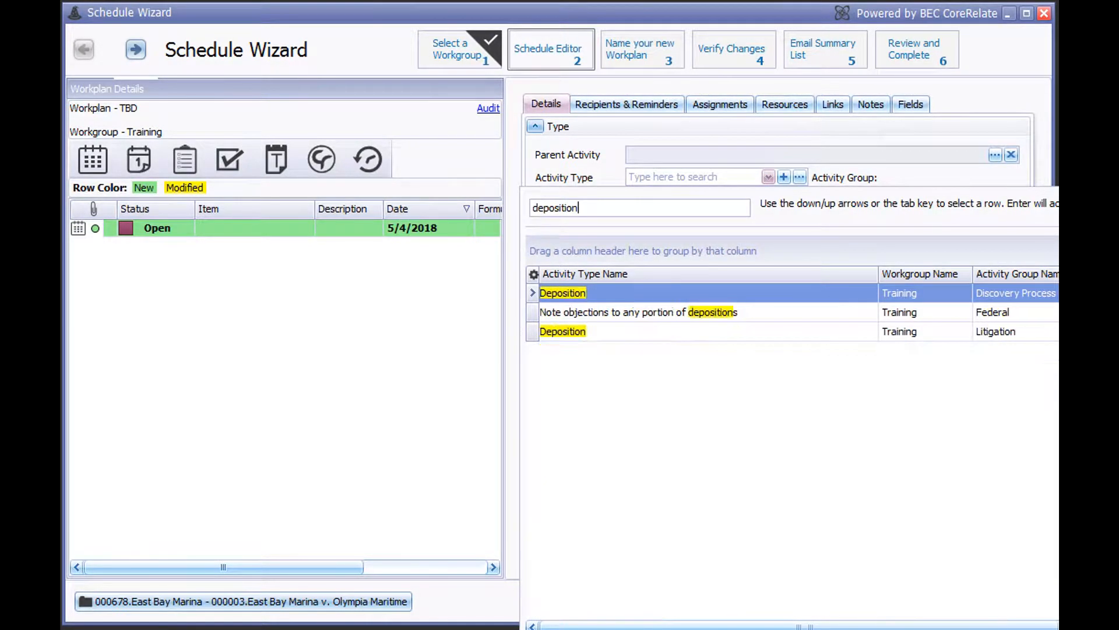
click(725, 289)
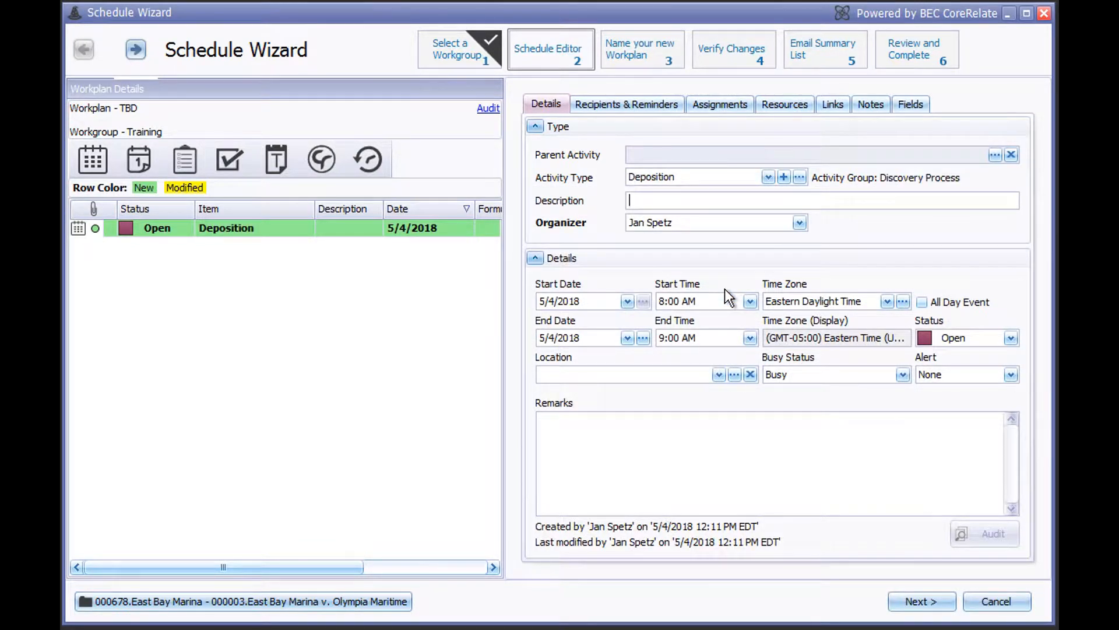
Step: Enter "of Ms. Key Witness" as the activity description and check the list of available organizers
text(of Ms. Key Witness)
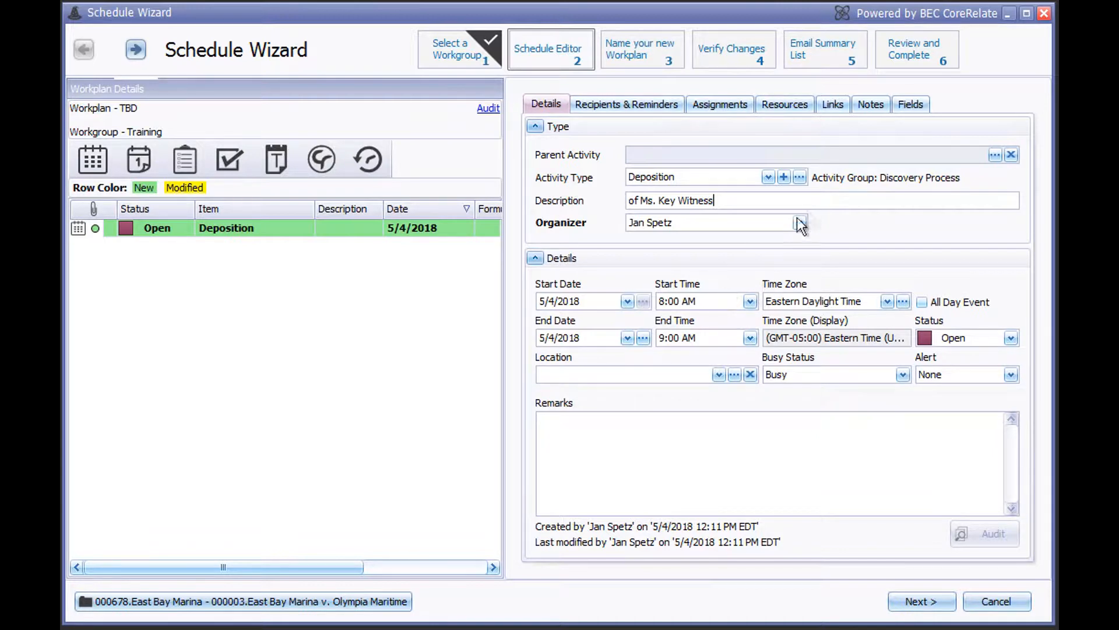
click(799, 224)
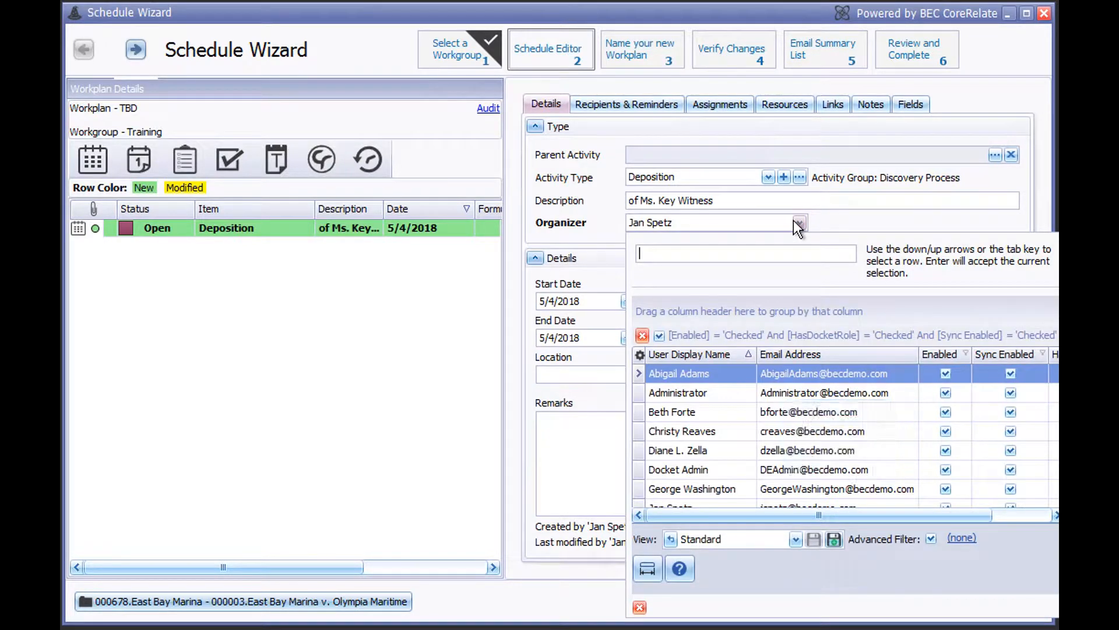
click(798, 223)
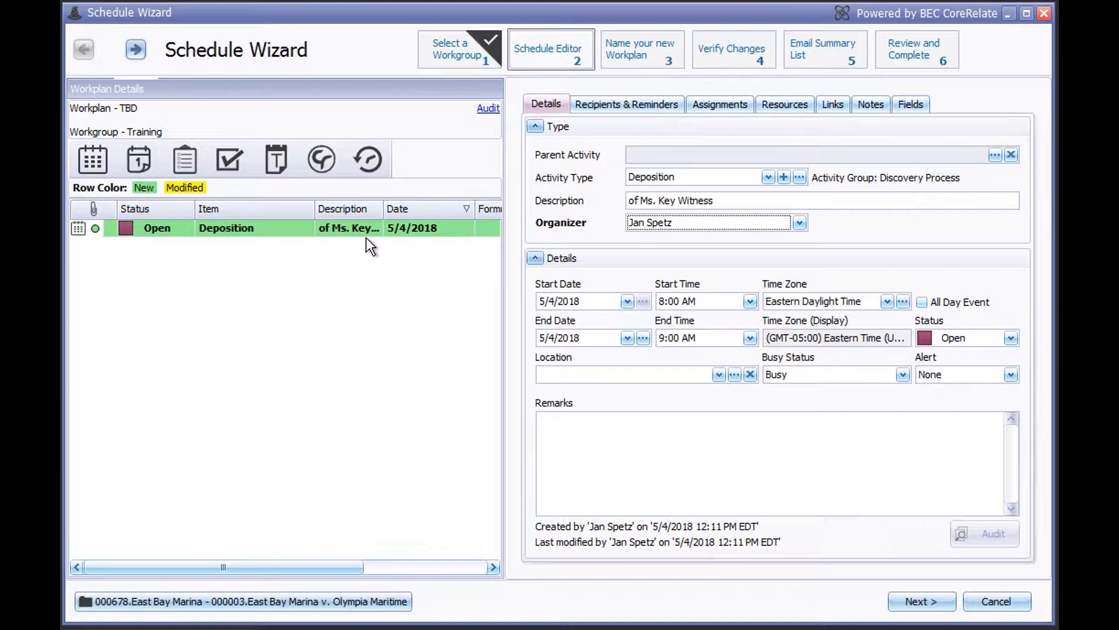
Step: Set the deposition's start date to 12/5/2018 and its start time to 10:30 AM
click(626, 300)
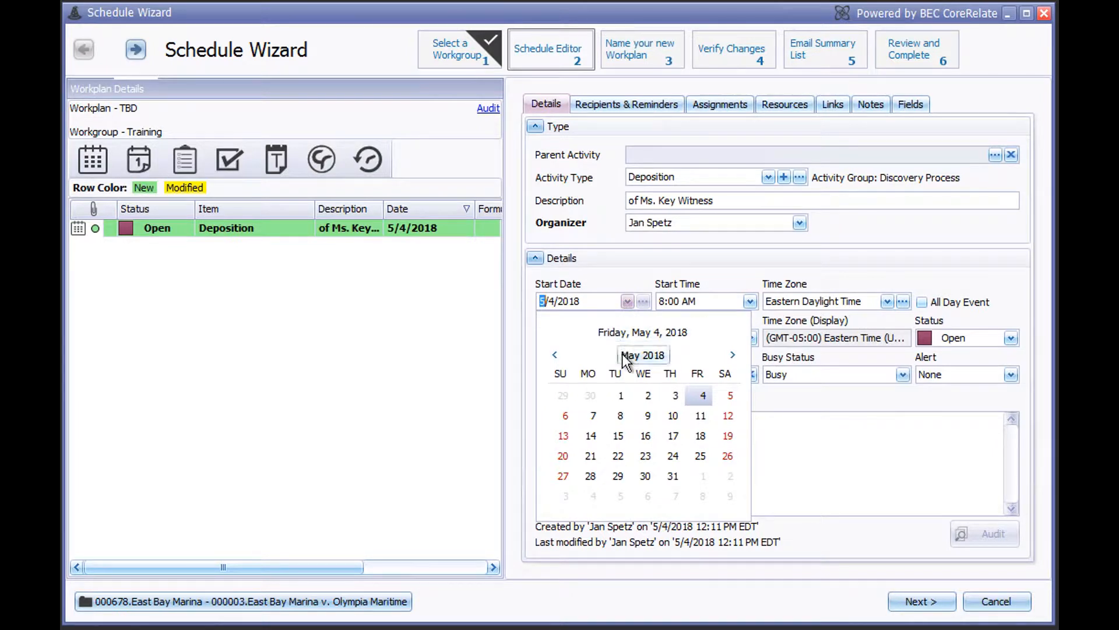
click(642, 355)
click(712, 483)
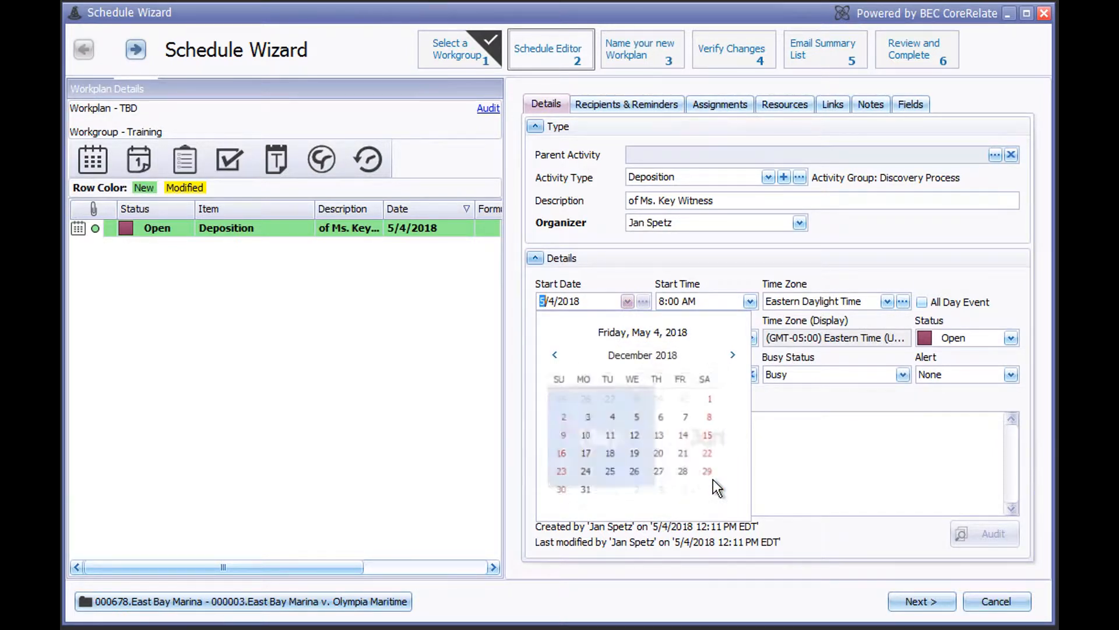
click(648, 415)
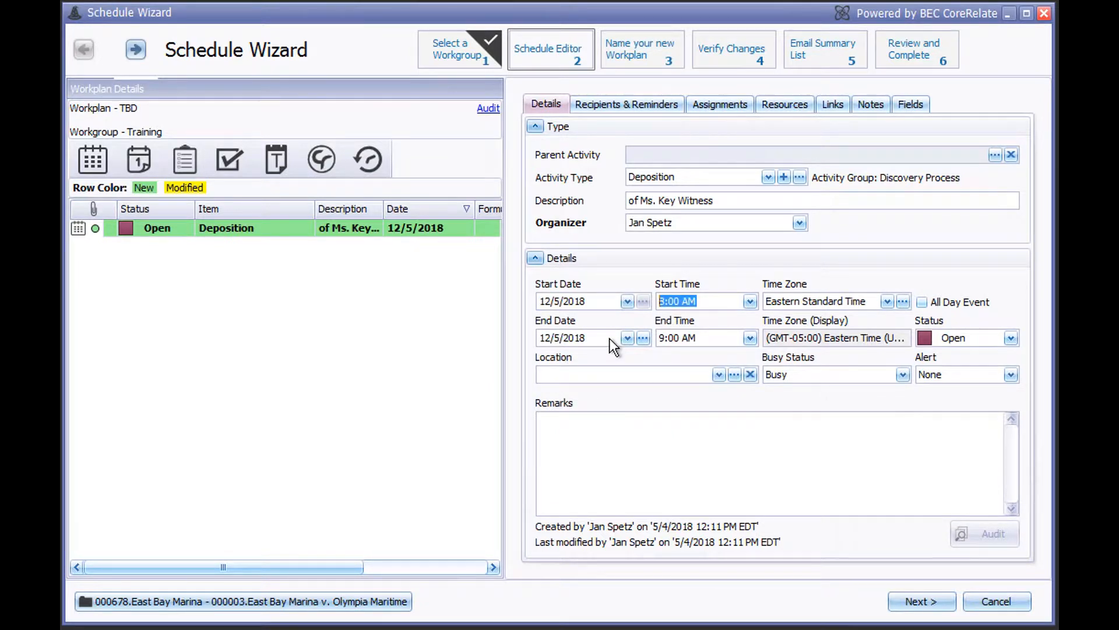
click(751, 301)
text(10:30)
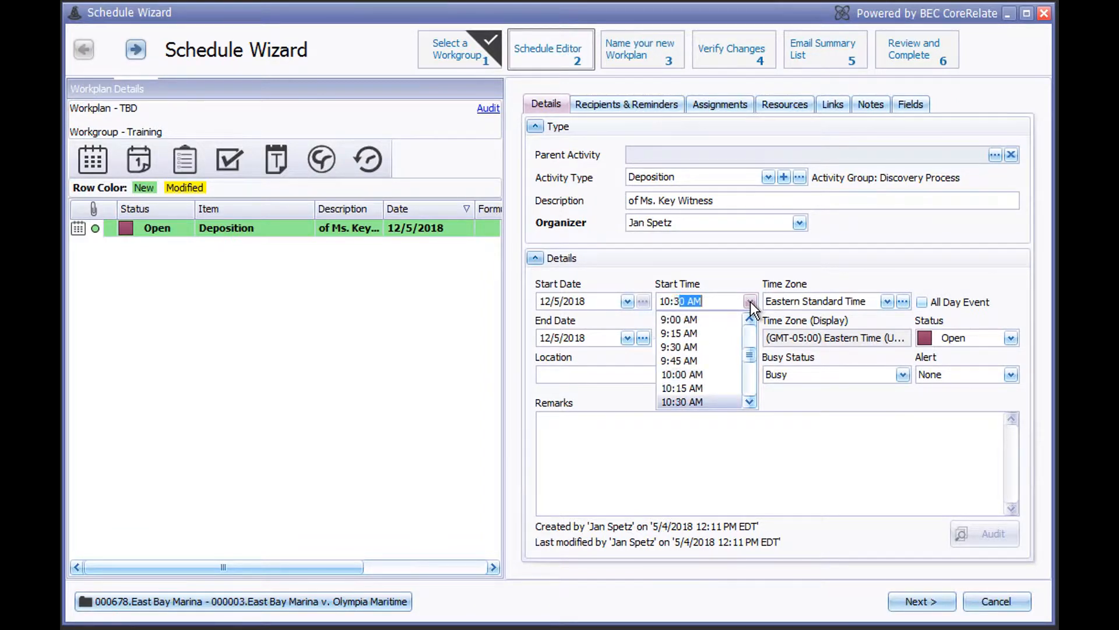
key(Tab)
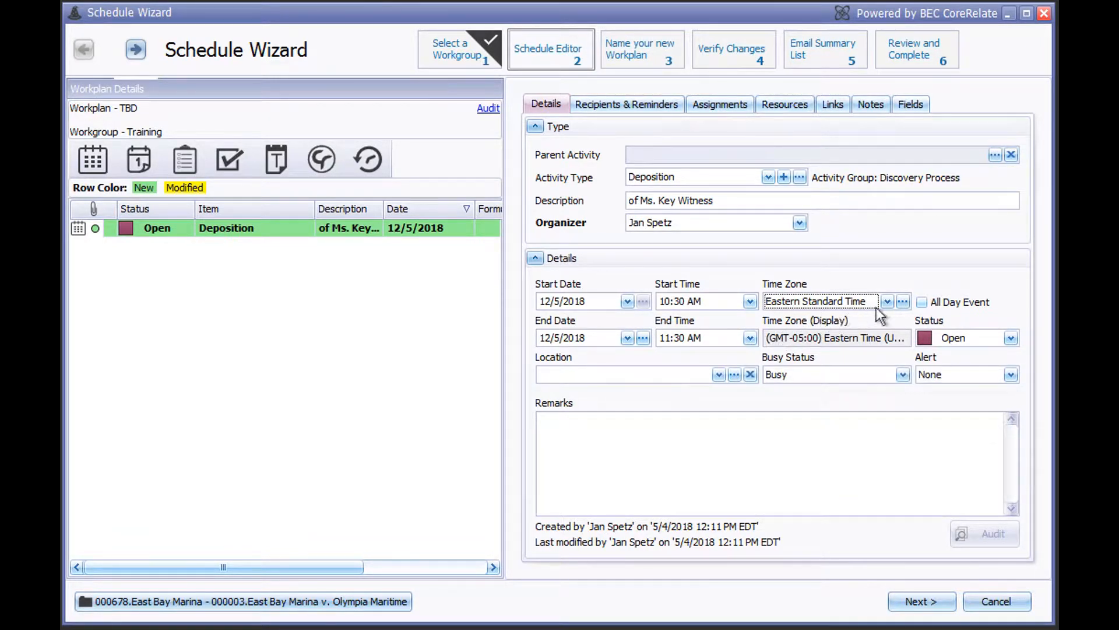
Step: Turn the All Day Event option on and back off, and view the available status choices
click(921, 302)
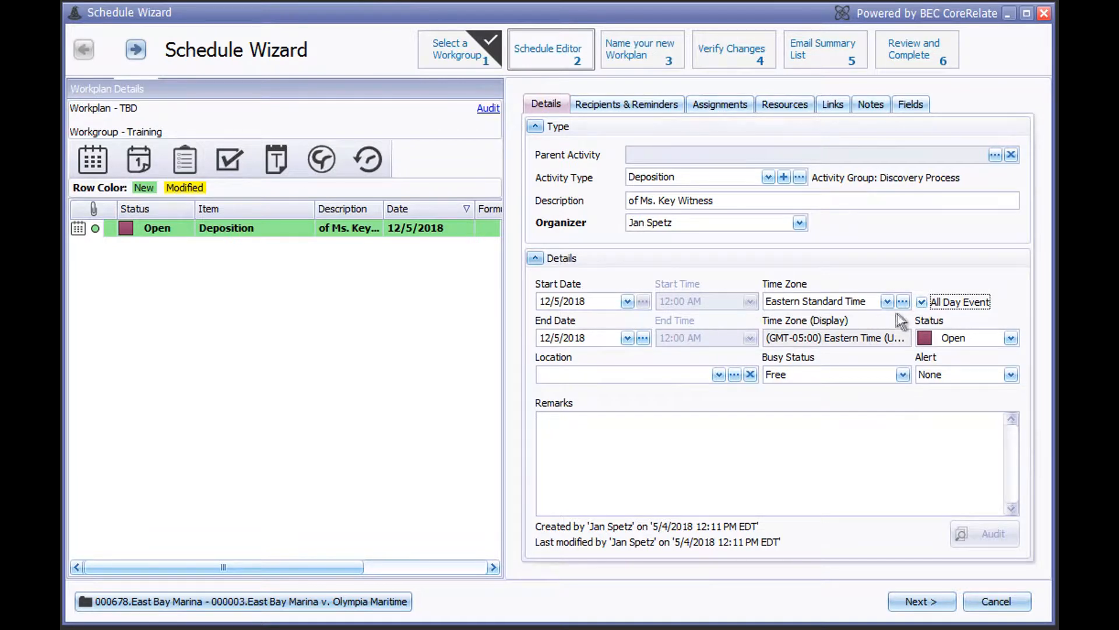
click(921, 302)
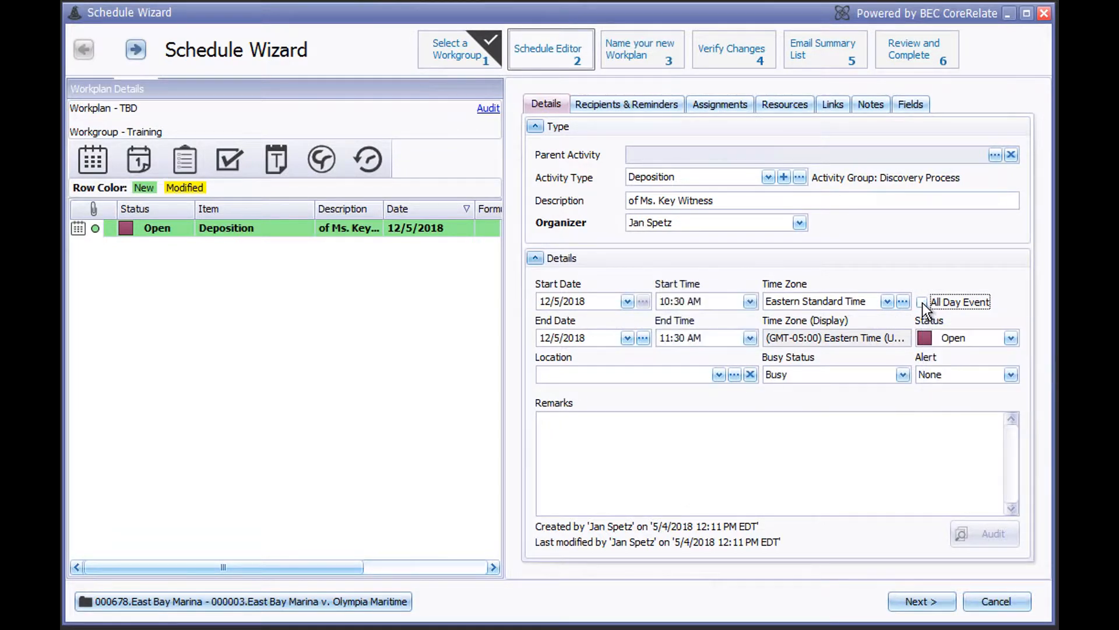
click(1011, 338)
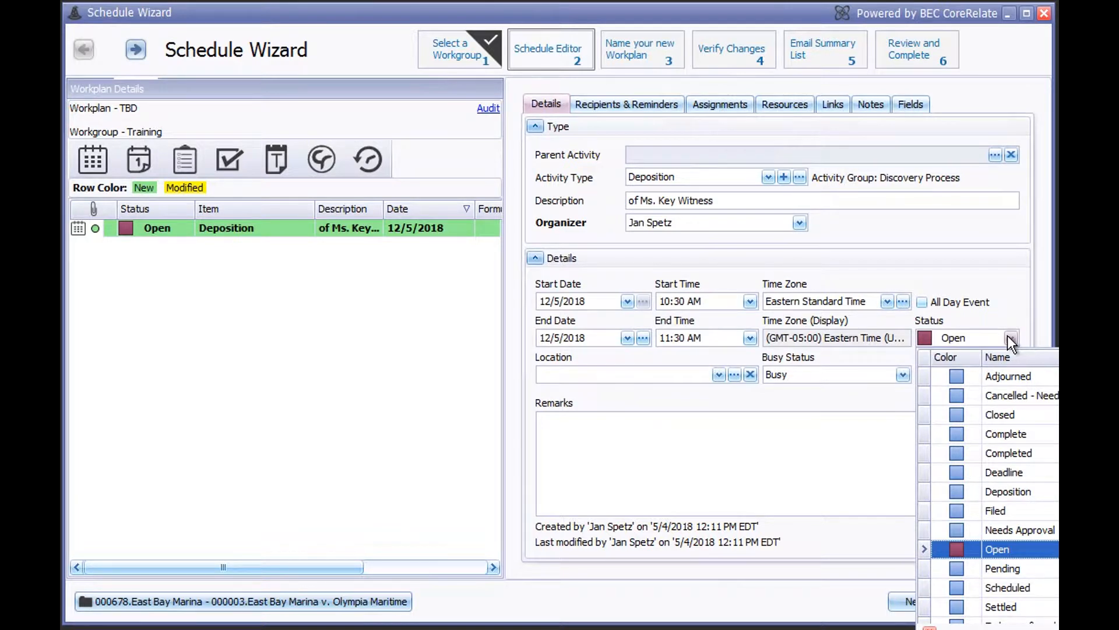
click(1012, 339)
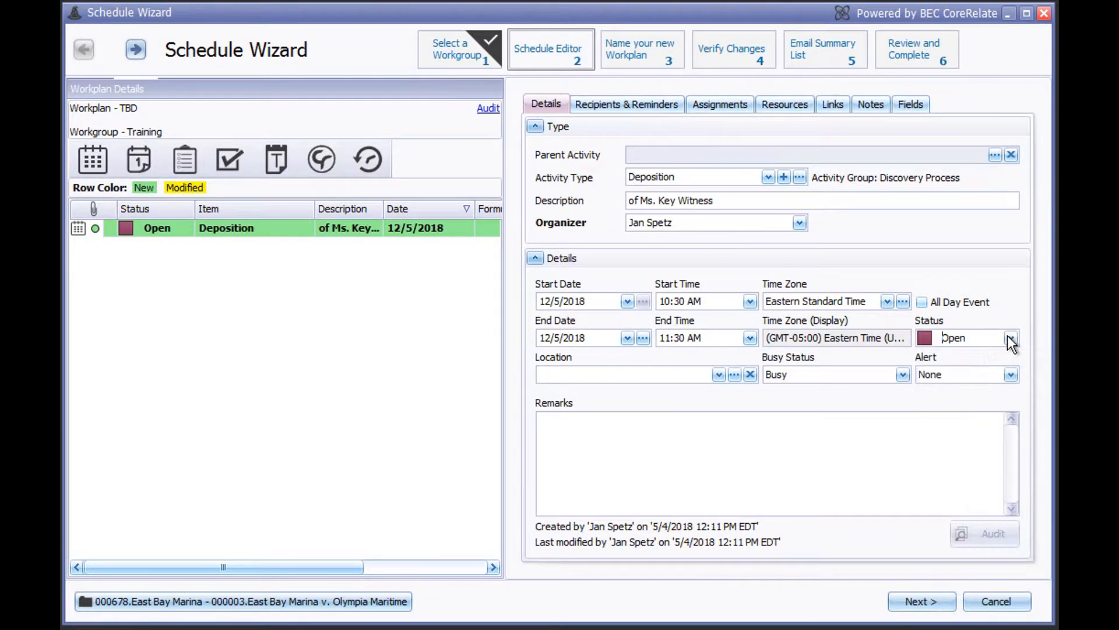
Step: Set the deposition's location to Conference Room and its alert to 30 Minutes
click(719, 375)
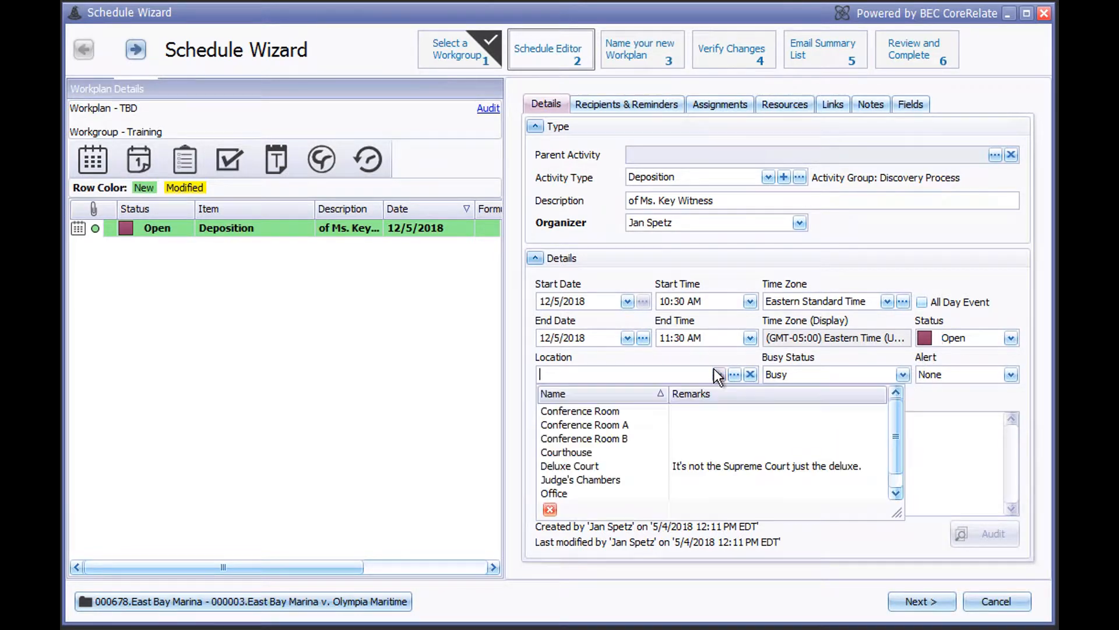
click(648, 410)
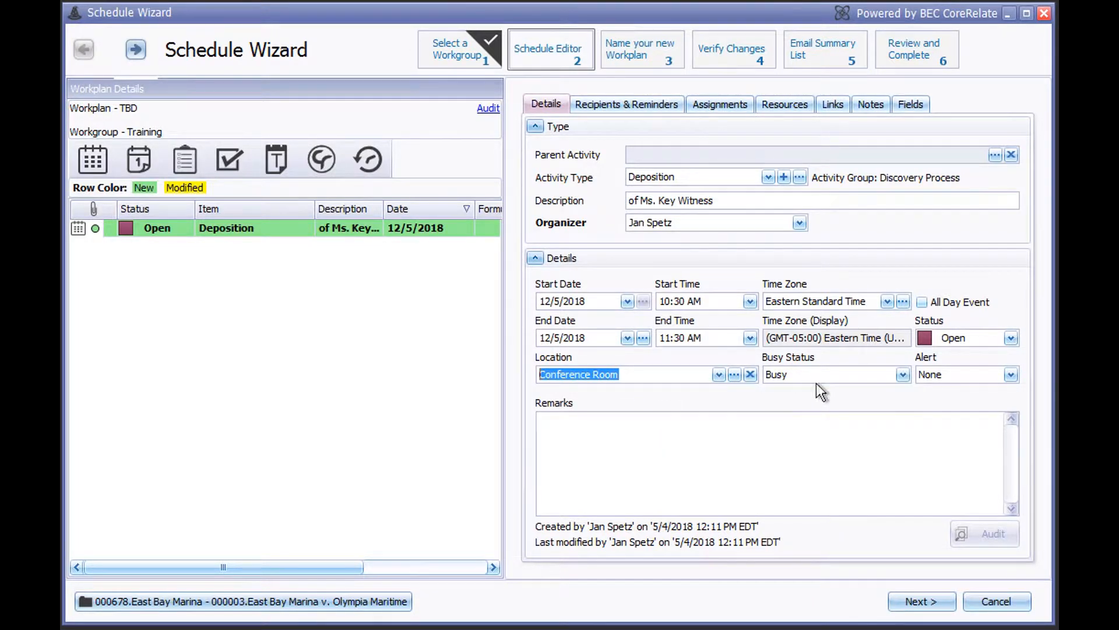
click(903, 375)
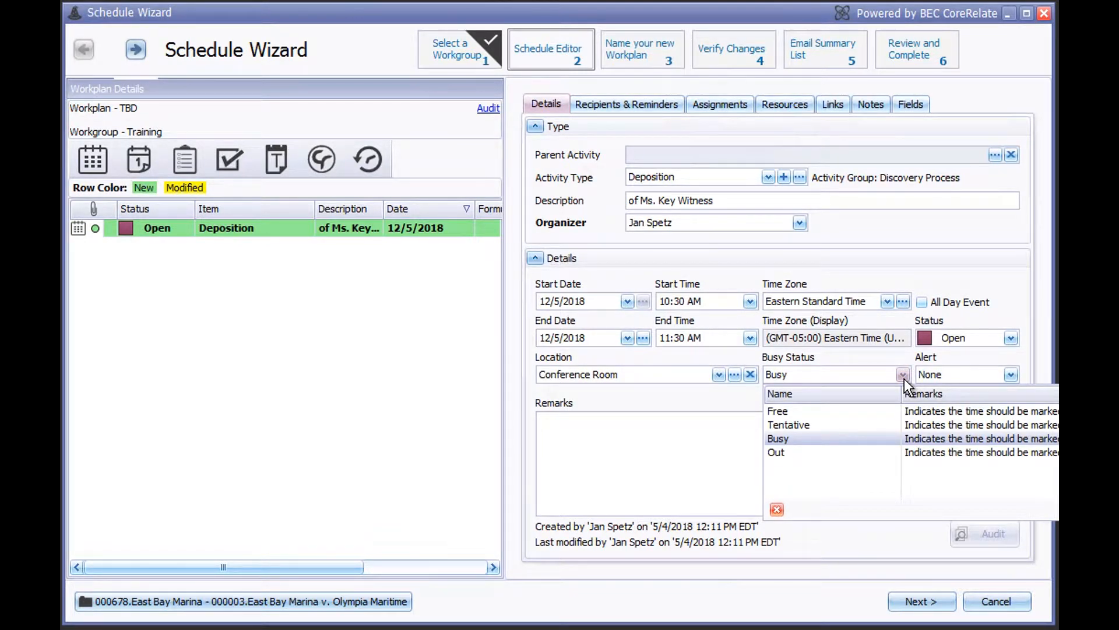
click(903, 375)
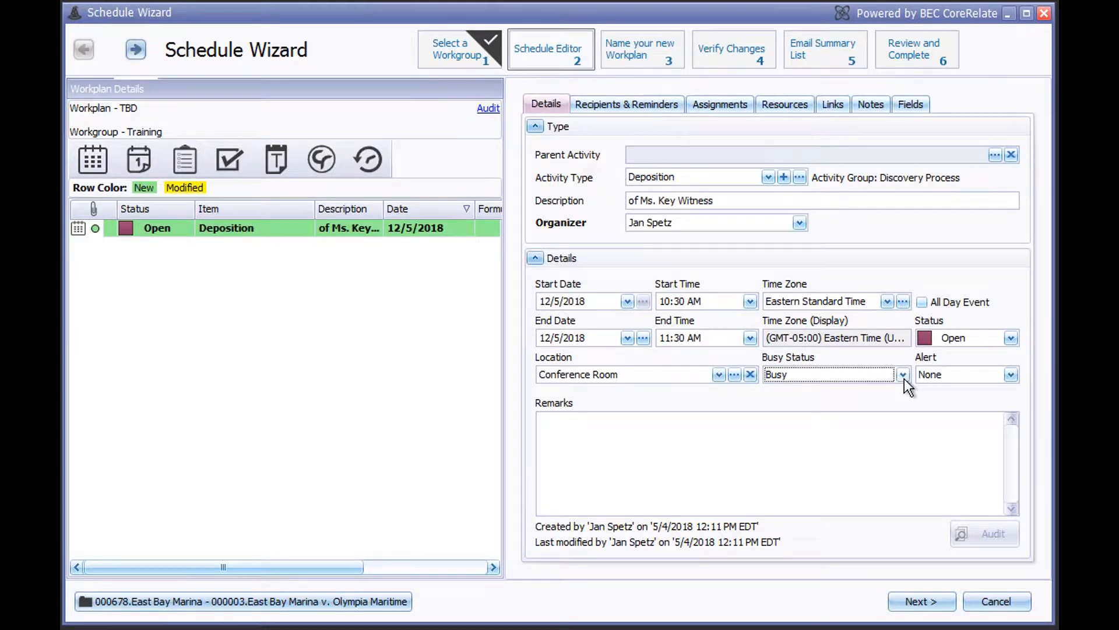
click(1011, 375)
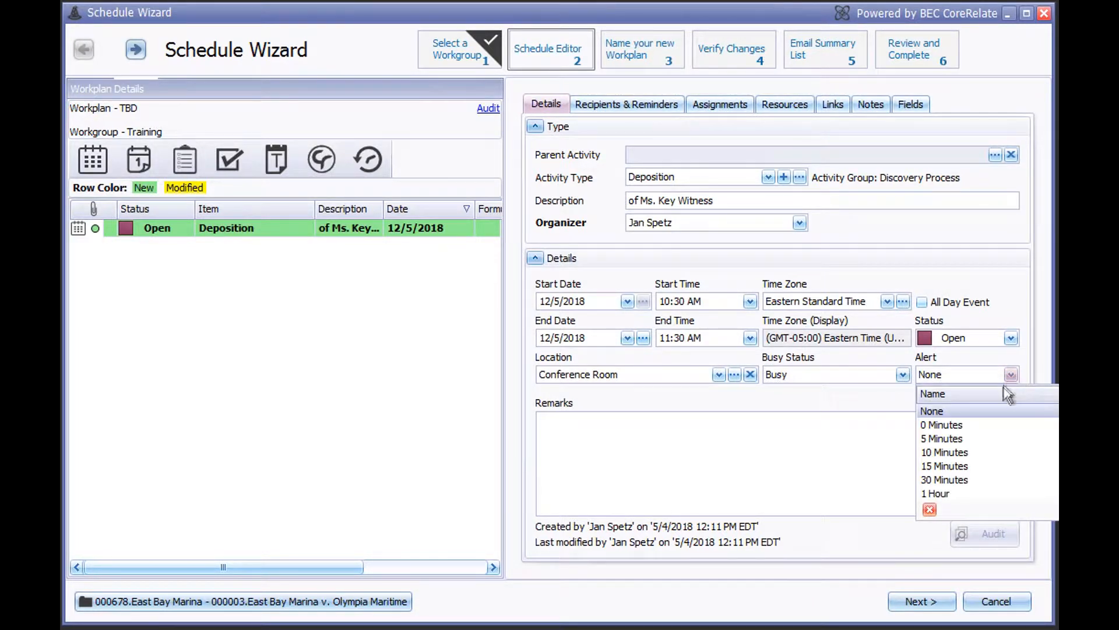
click(944, 478)
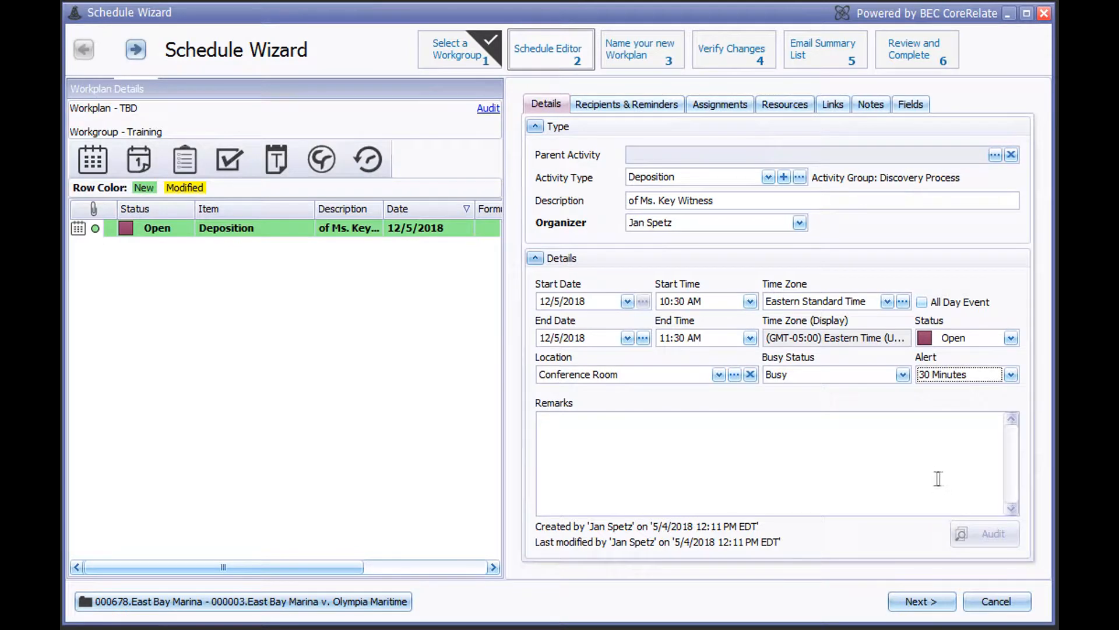
Step: Enter "This is a free-form area." in the deposition's remarks
click(598, 439)
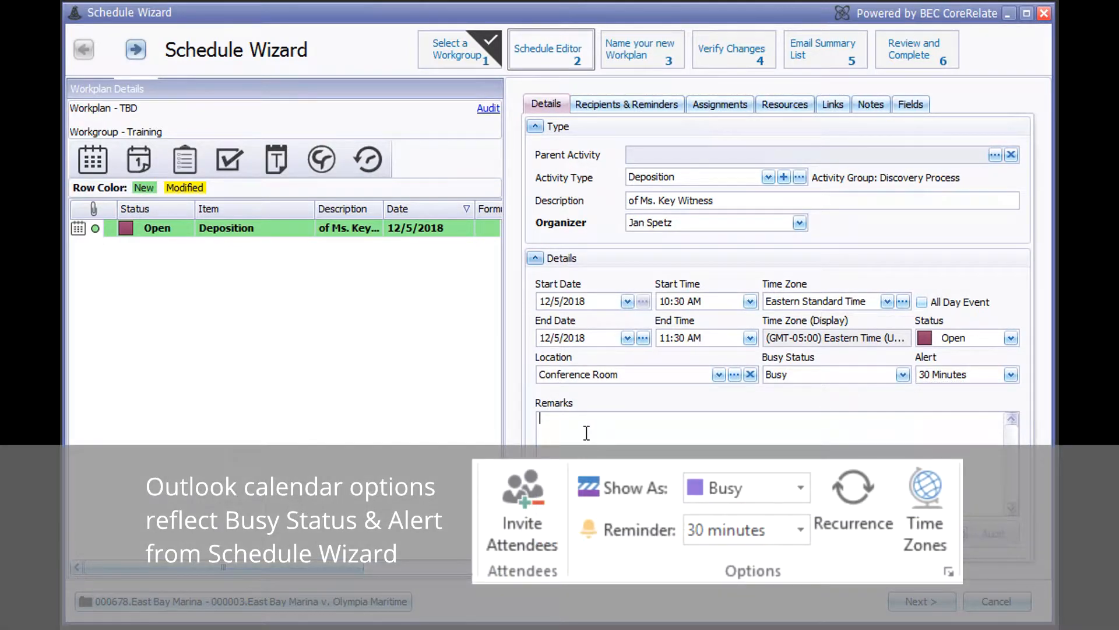
text(This is a free-form )
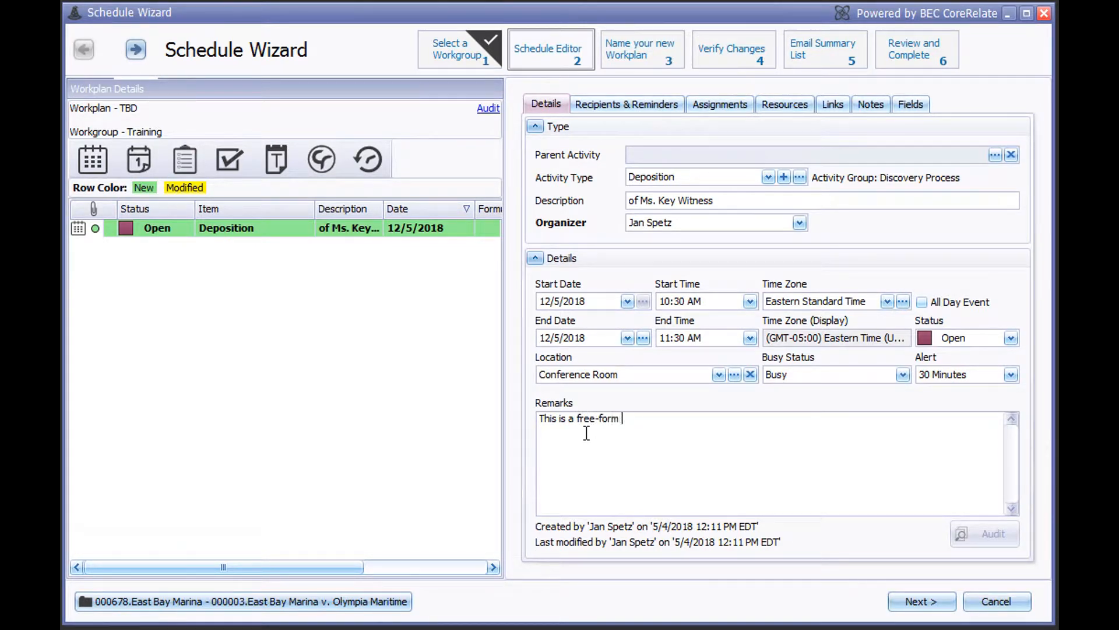
text(area.)
Step: Set the attendance of the last user in the deposition's recipient list to Optional
click(626, 108)
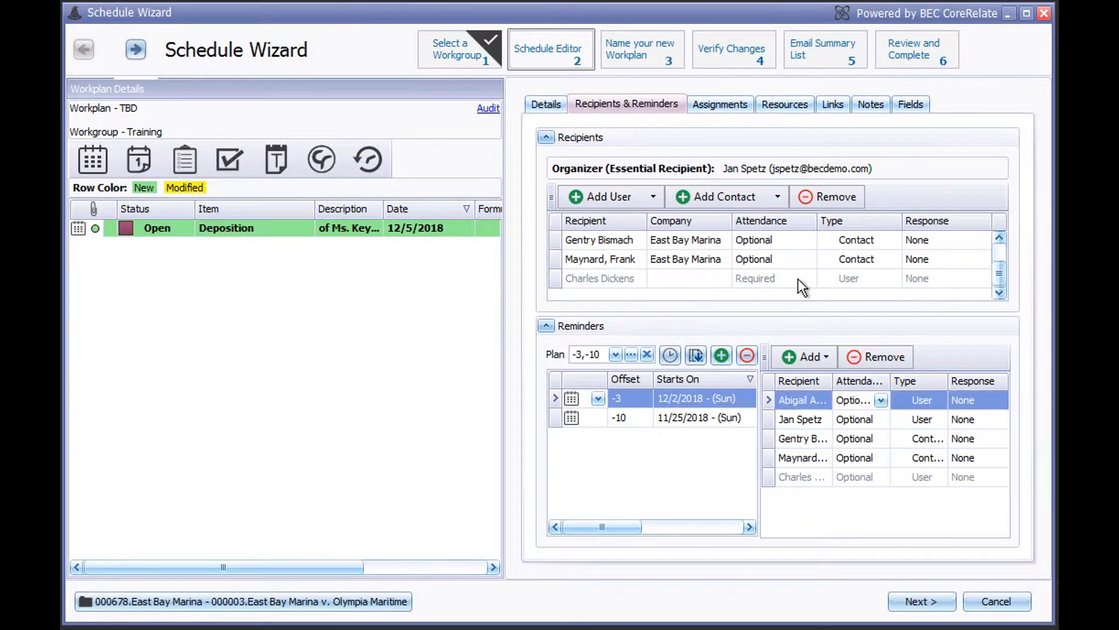
click(799, 279)
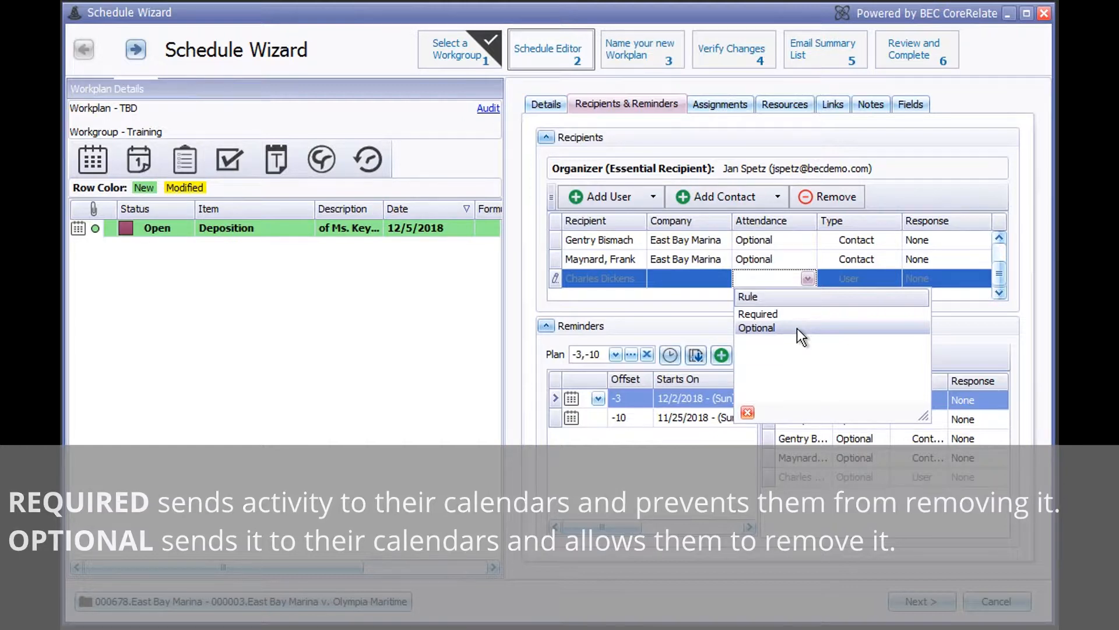
click(796, 327)
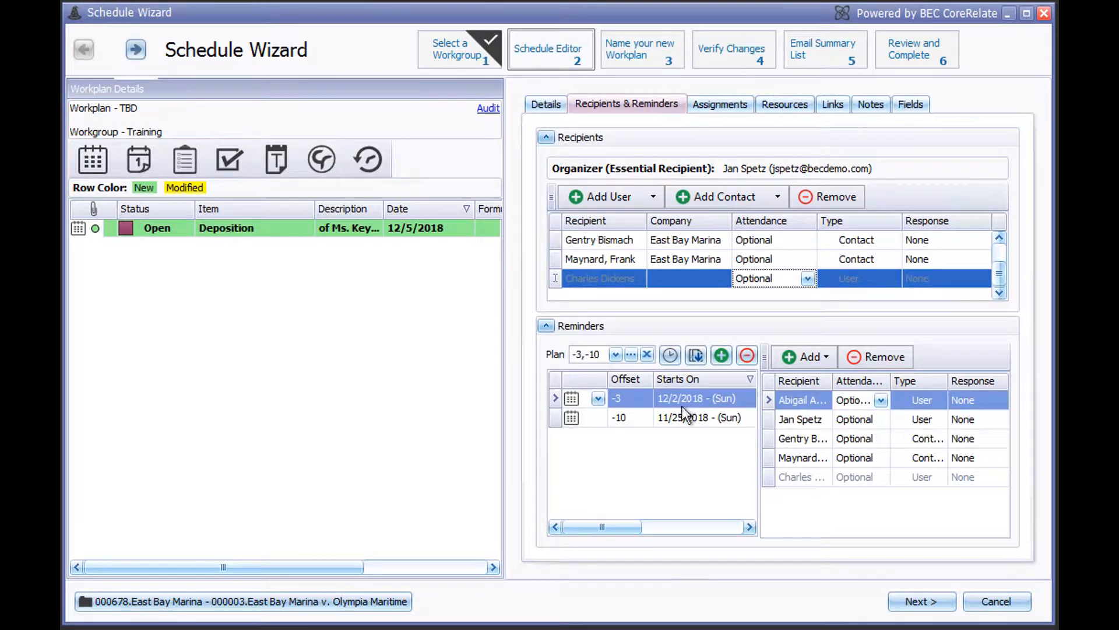
Step: Delete the reminder with the -10 offset from the deposition's reminders
click(663, 422)
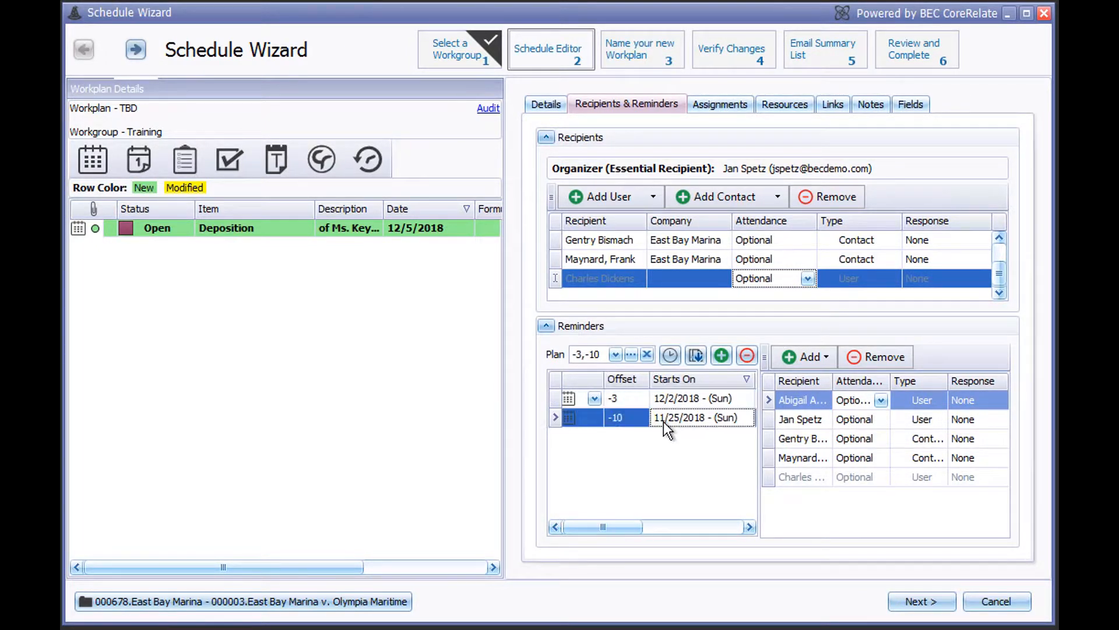
click(749, 355)
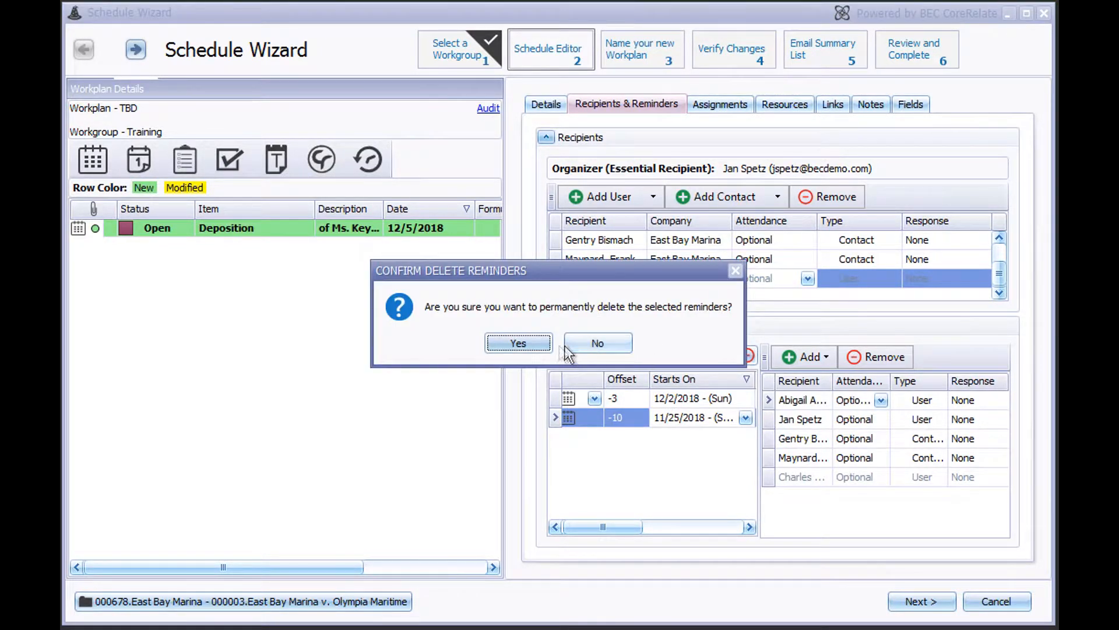
click(533, 342)
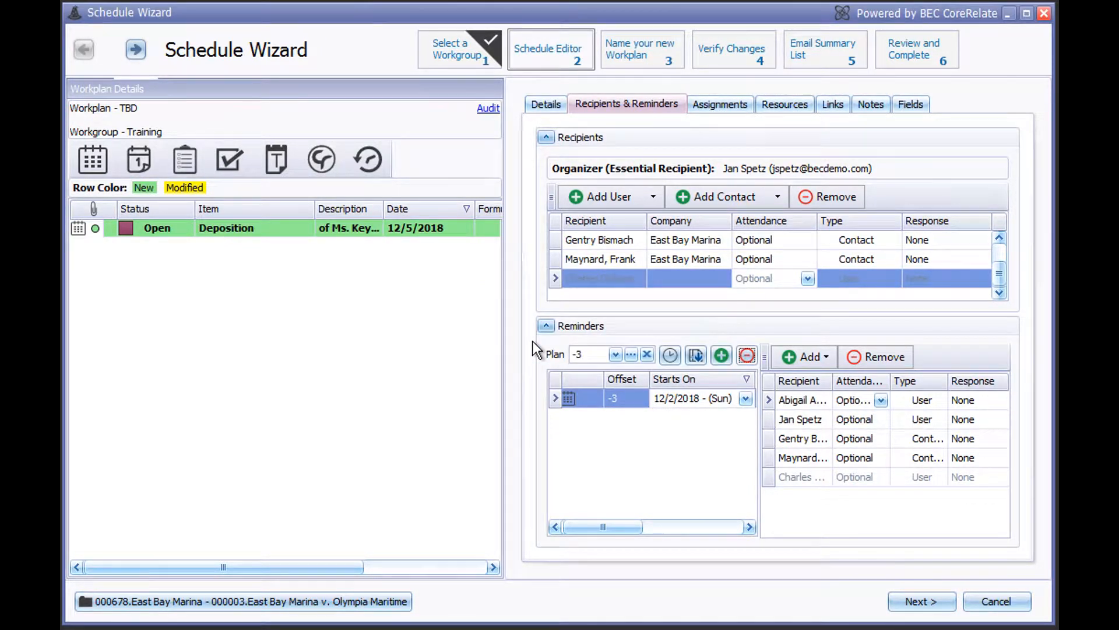
Step: Add a reminder with the -1 offset to the deposition and change the -3 reminder's type to email
click(722, 355)
click(577, 420)
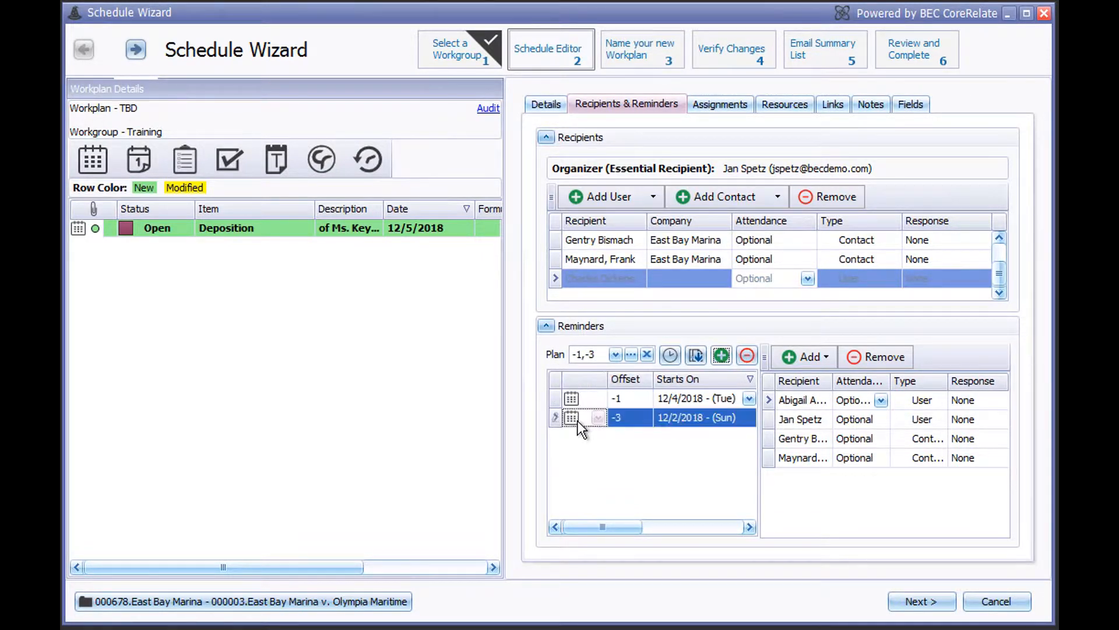
click(578, 421)
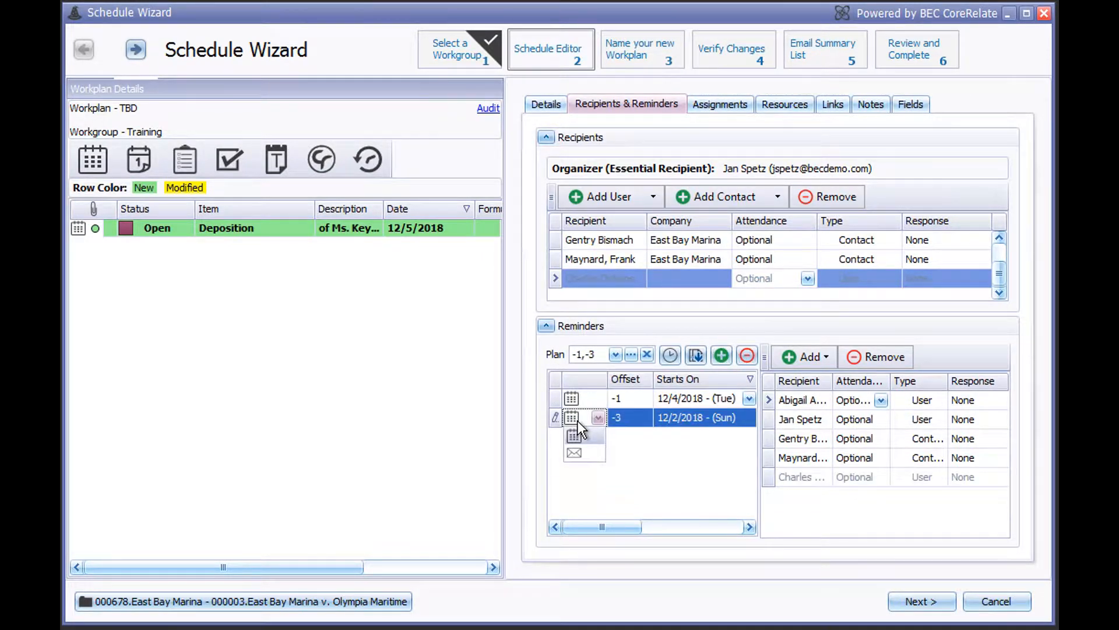
click(574, 453)
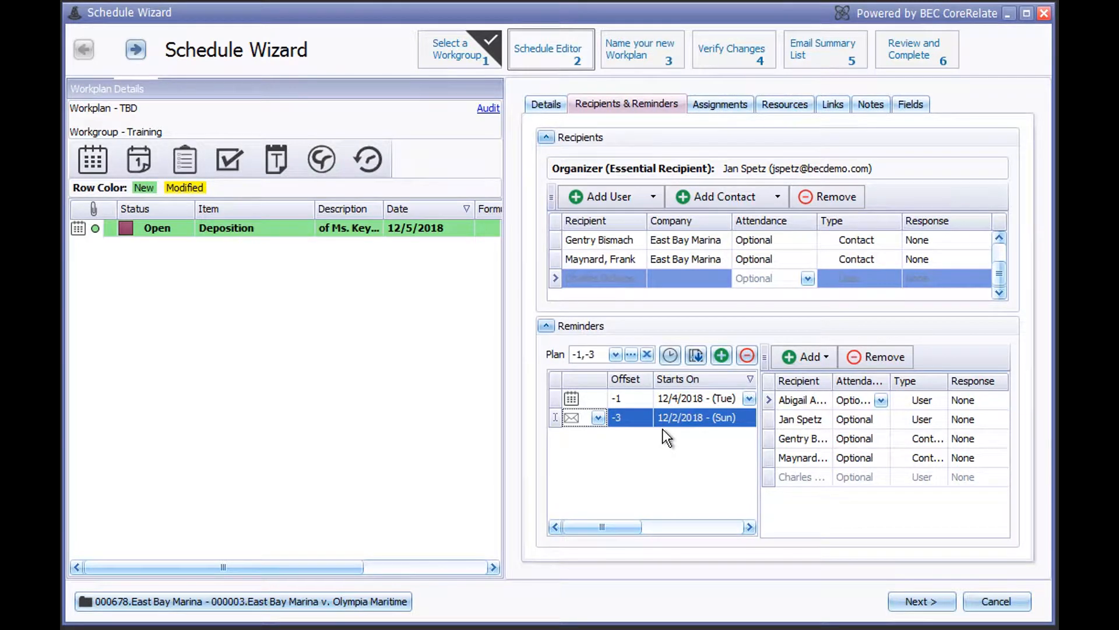
Step: Remove the last user from the recipients of the deposition's -3 reminder
click(802, 475)
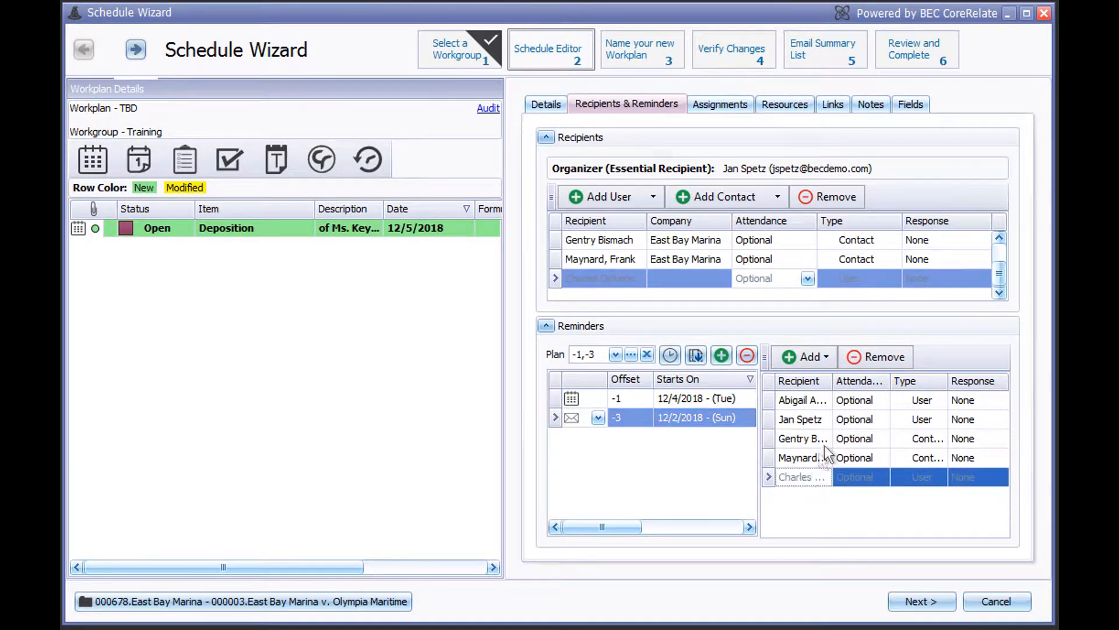
click(881, 357)
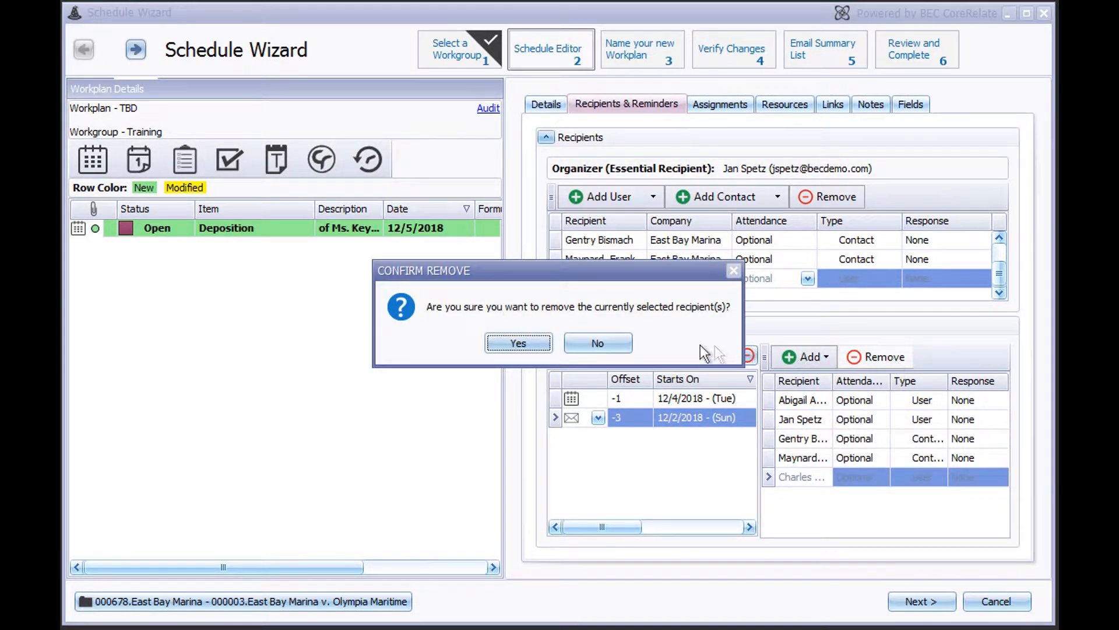
click(532, 345)
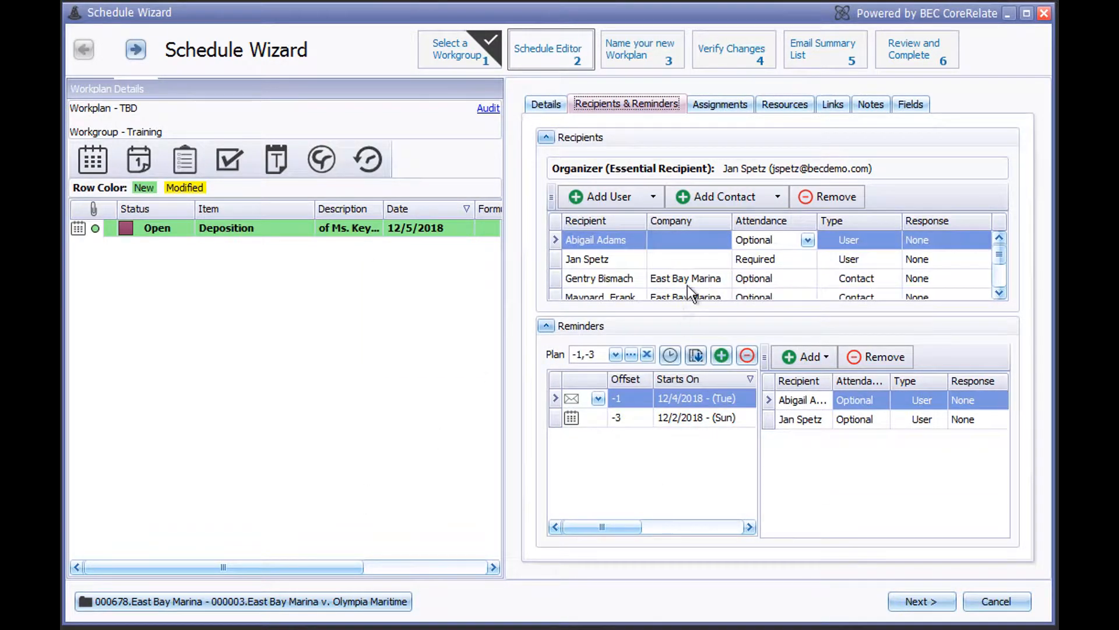
Step: Add the Main Office resource Conference Room - main floor to the deposition
click(704, 104)
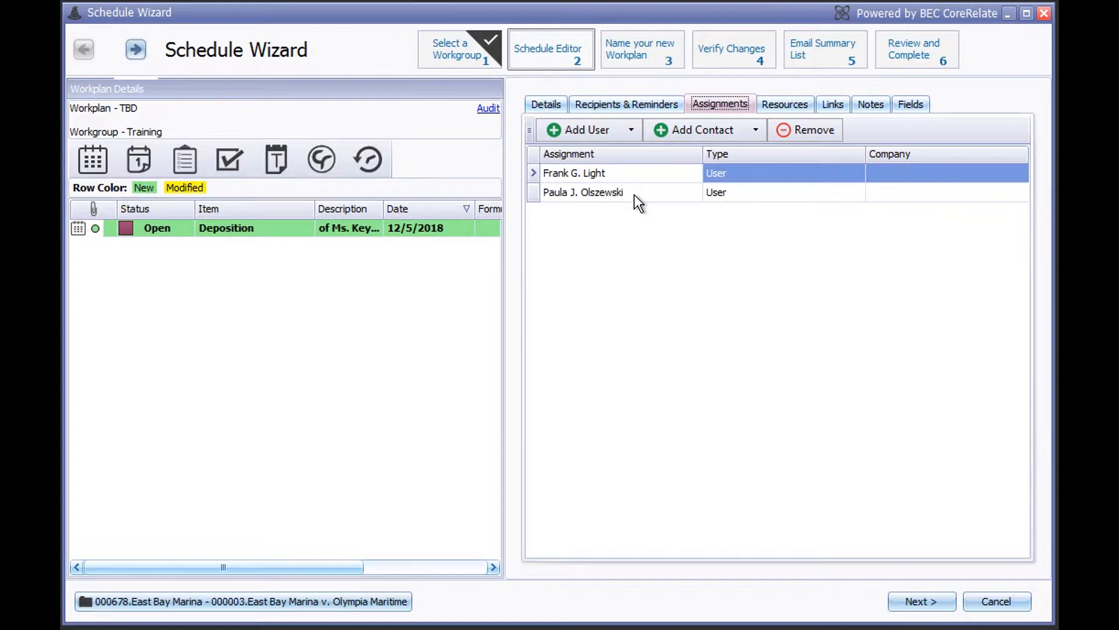
click(783, 104)
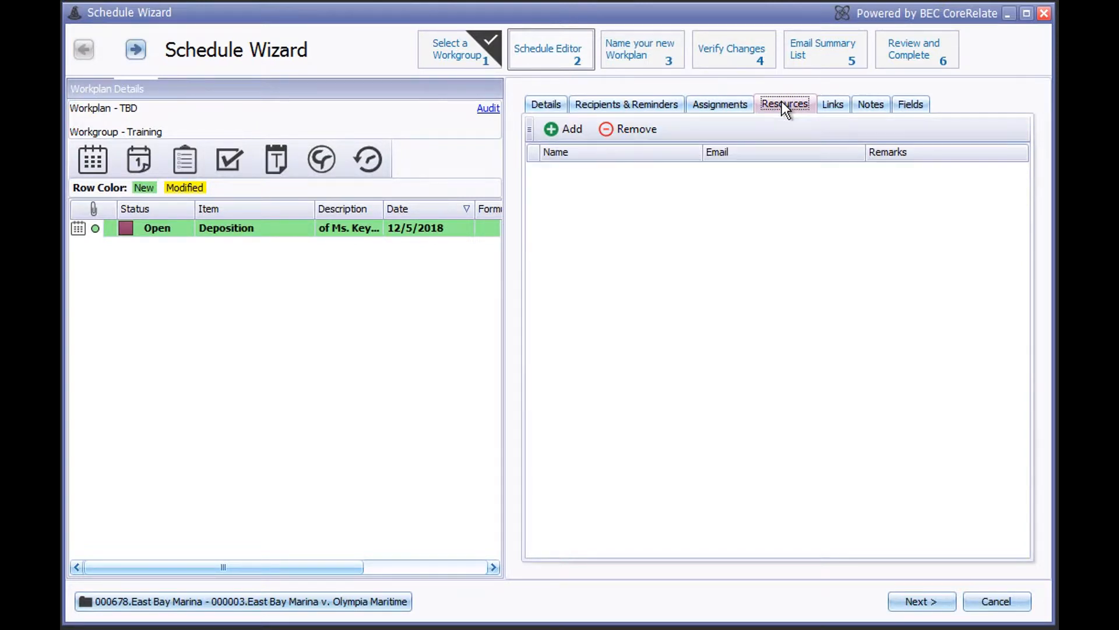
click(577, 135)
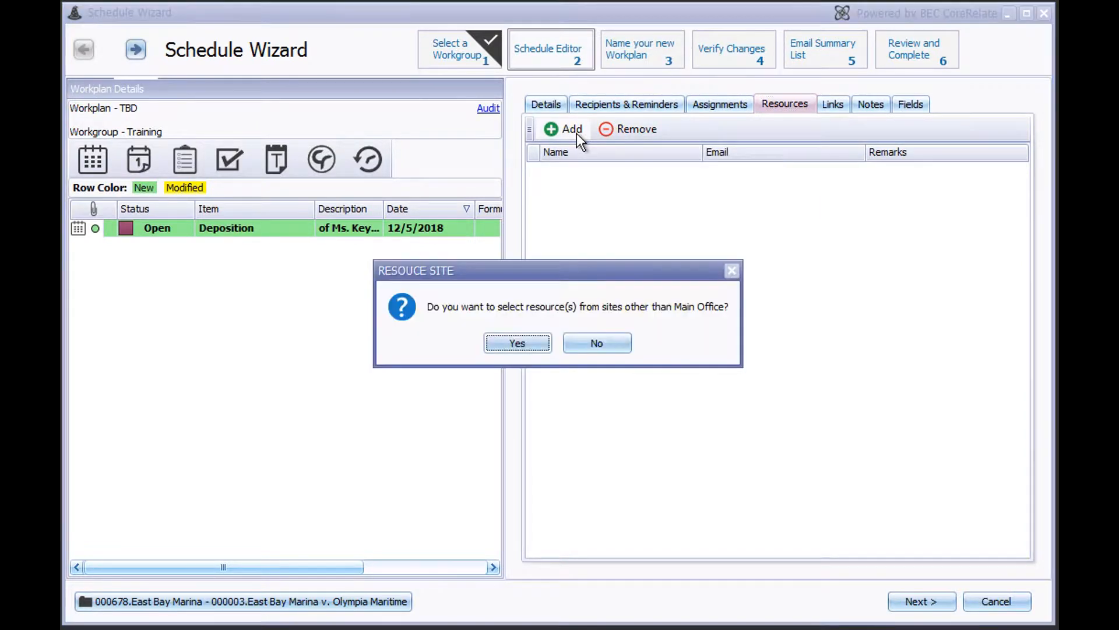
click(607, 342)
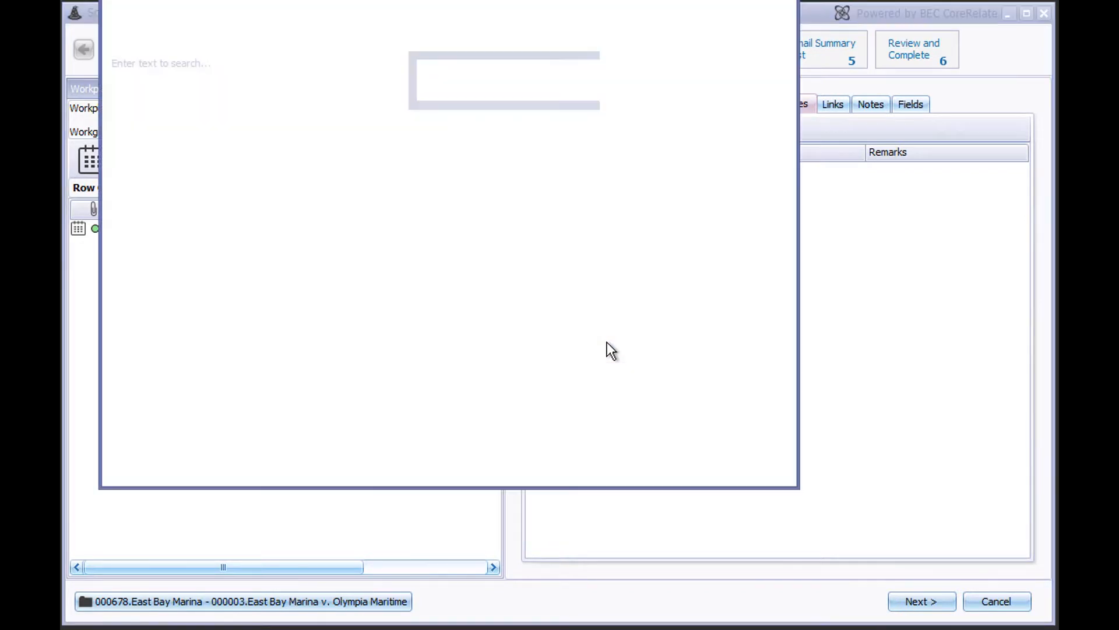
click(251, 180)
click(714, 475)
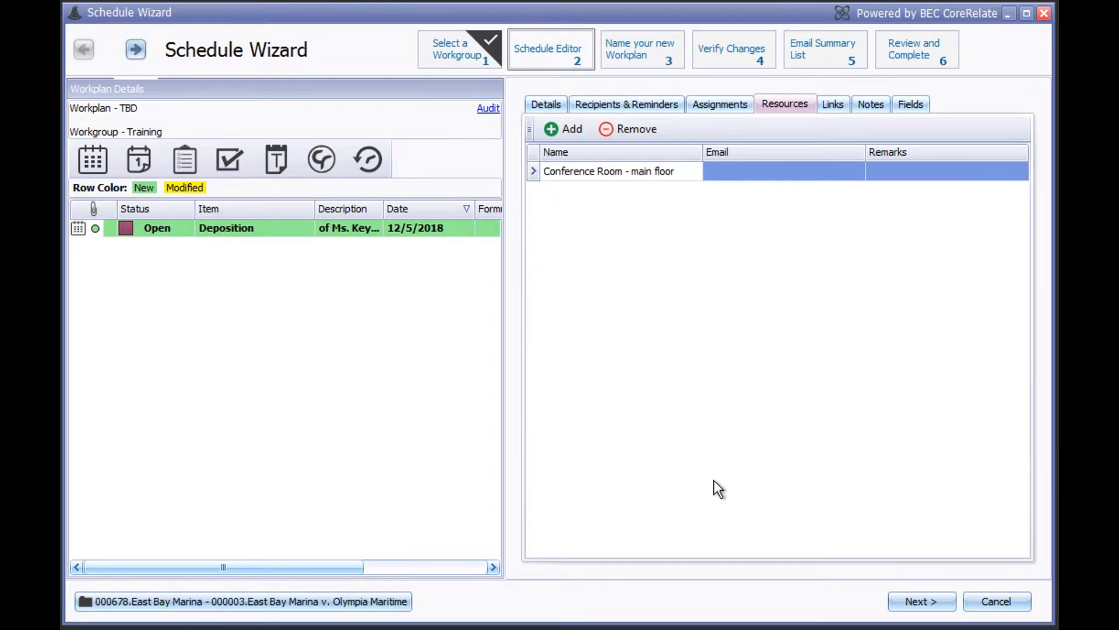
click(832, 105)
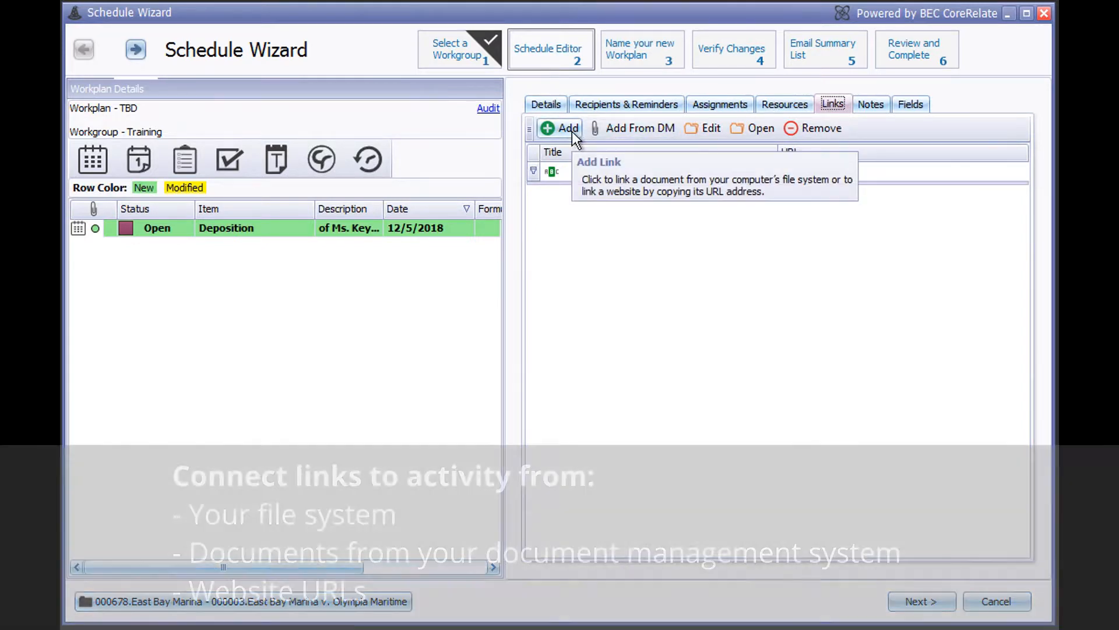
click(574, 133)
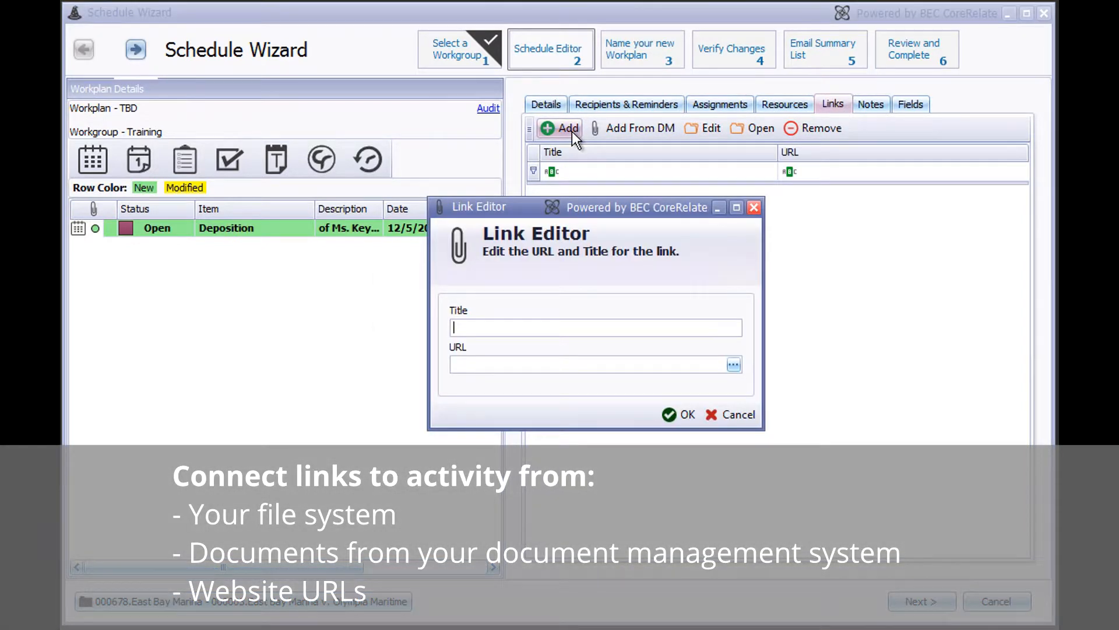
text(Website atta)
text(chment)
text(www.becleg)
text(al.com)
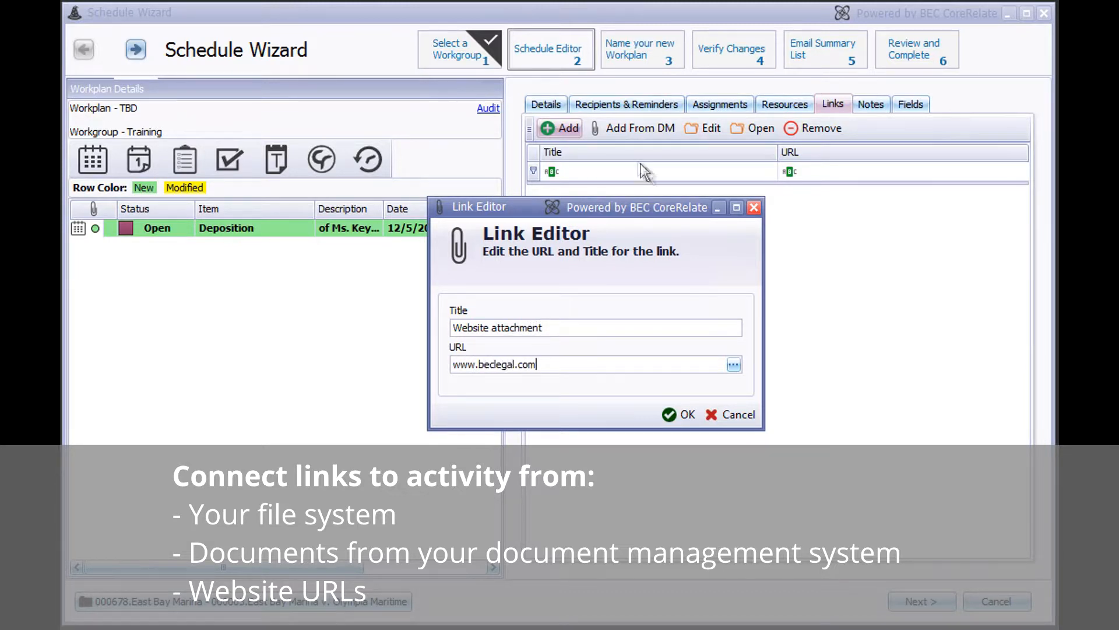
click(687, 414)
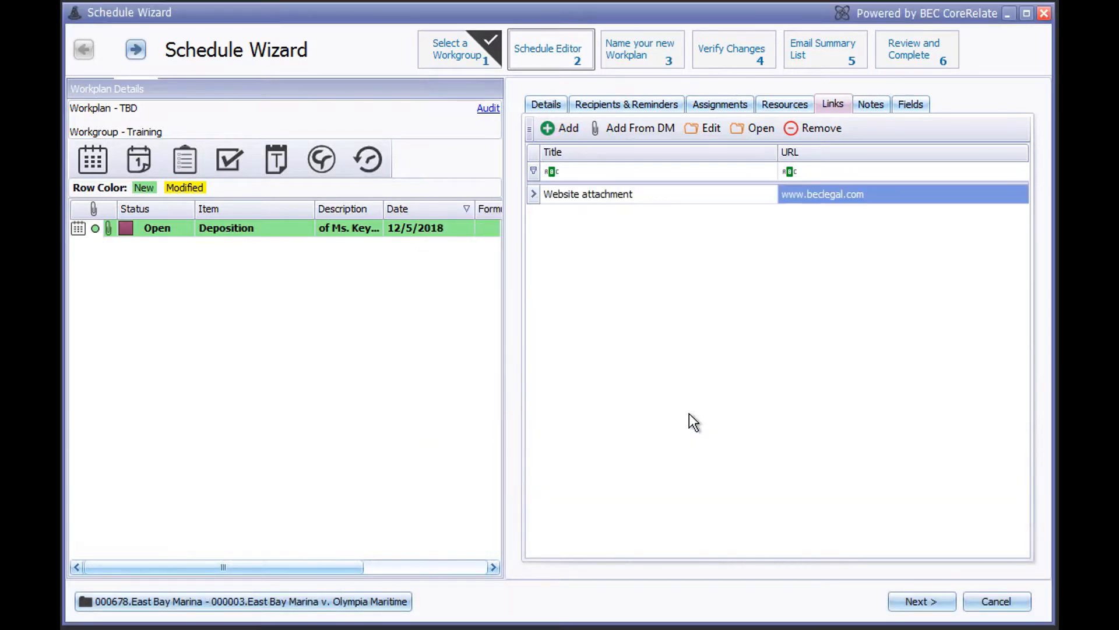
Step: Create a Note-type note with the subject "Notes on Deposition" and a body beginning "At a deposition, a person appears at a specified time and place"
click(869, 107)
click(582, 133)
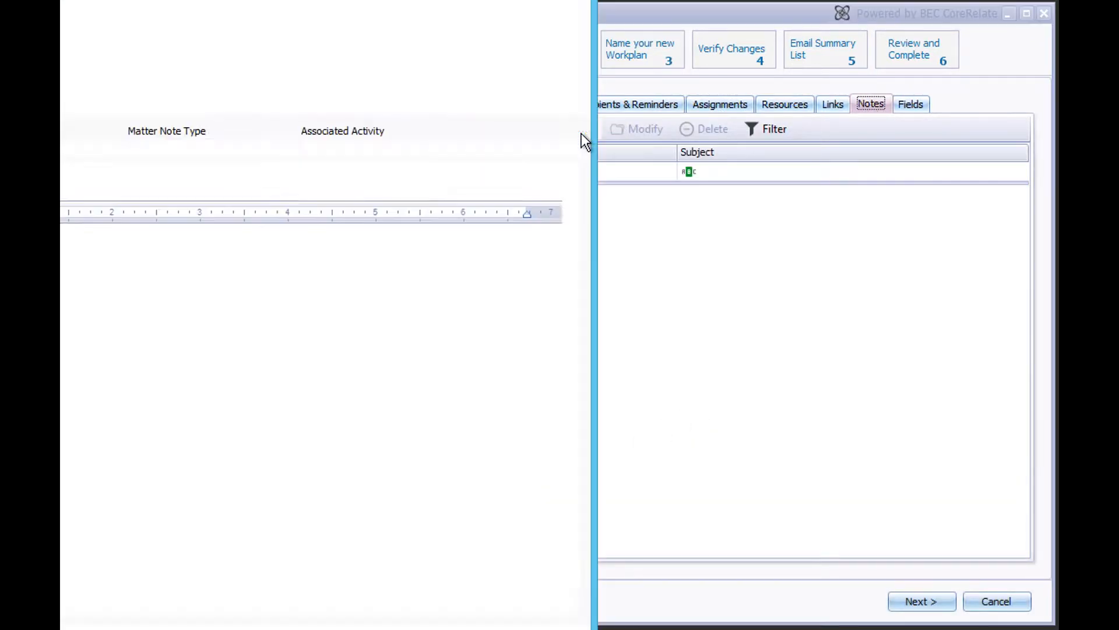
drag(343, 13, 743, 79)
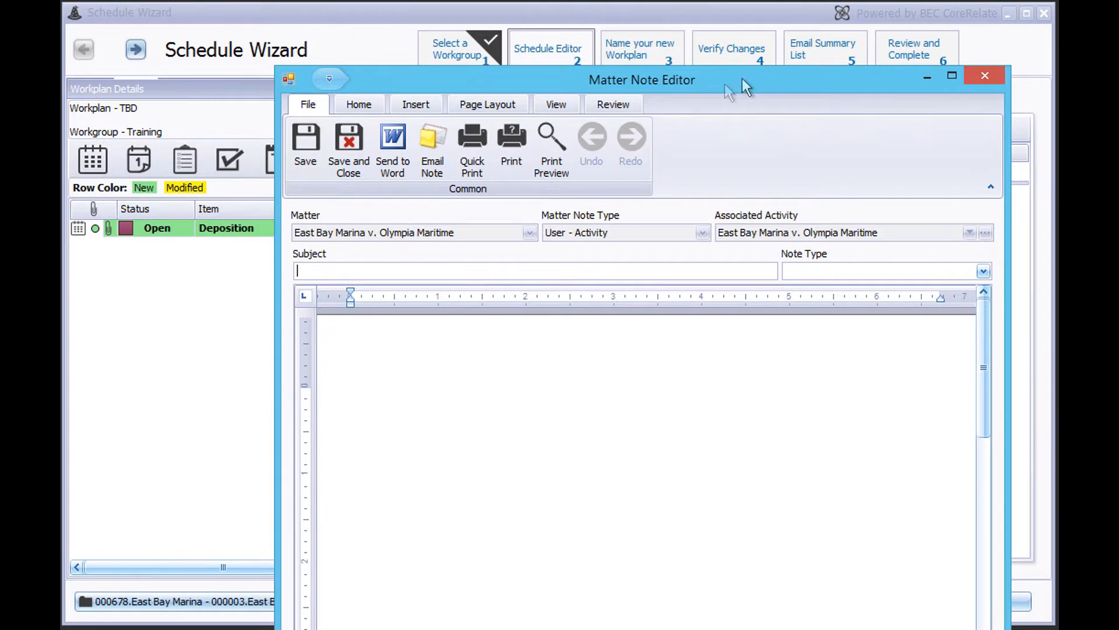
text(Notes on Deposition)
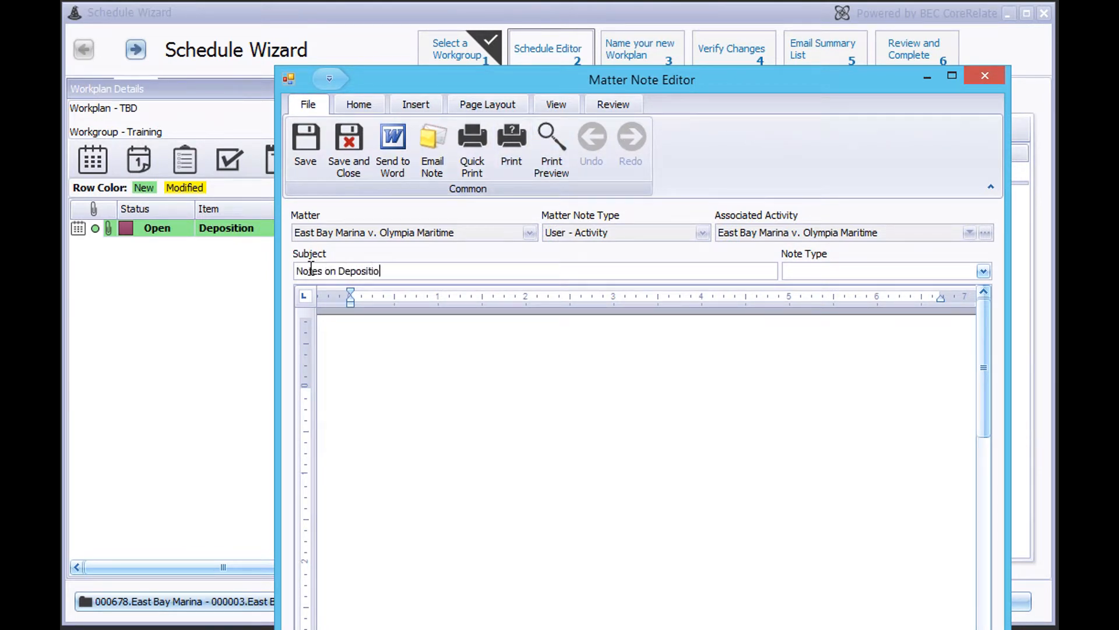
click(983, 271)
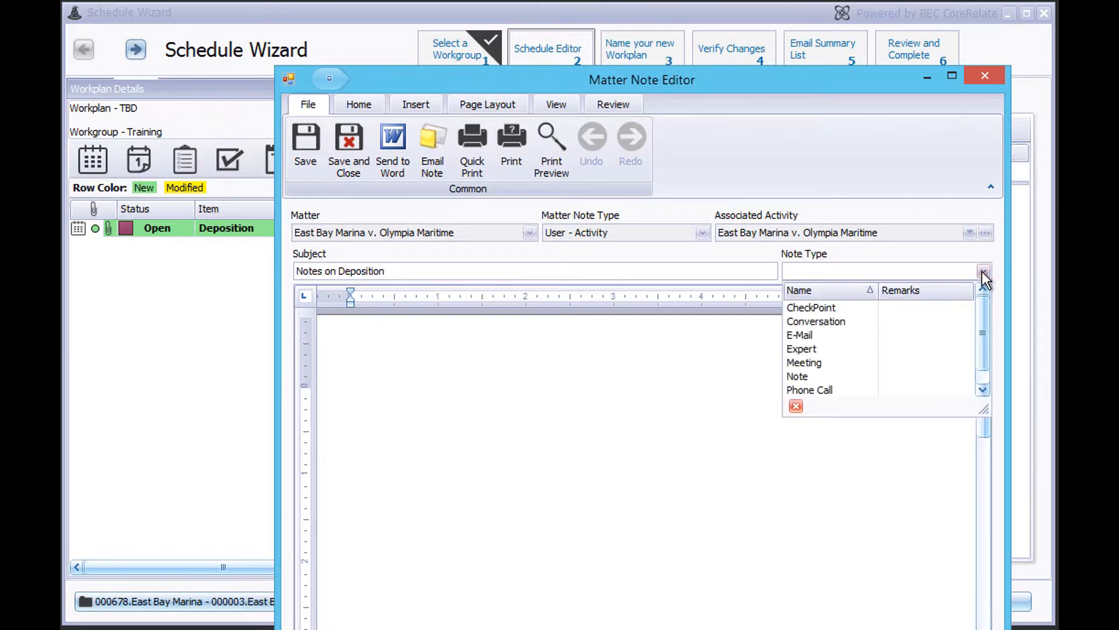
click(801, 374)
click(381, 364)
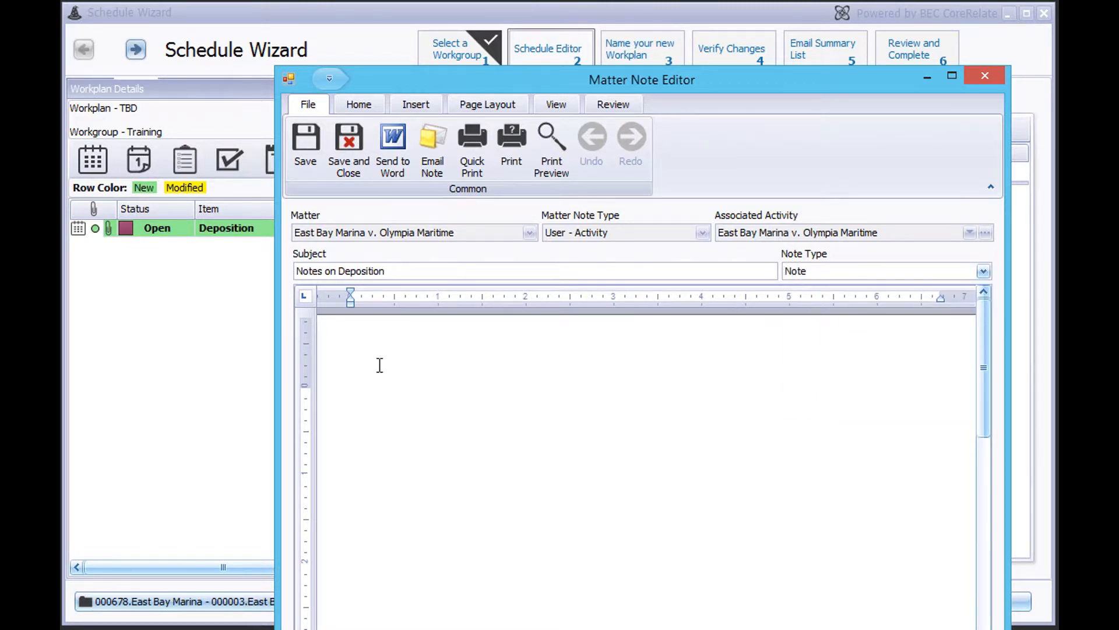
text(At a deposition, a person appears at a specified time and place and gives sworn testimony – under oath, usually with a  court reporter present so that a record is made.  Depositions typically occur during the discovery phase of a lawsuit  (after filing of a lawsuit, but before trial or settlement).)
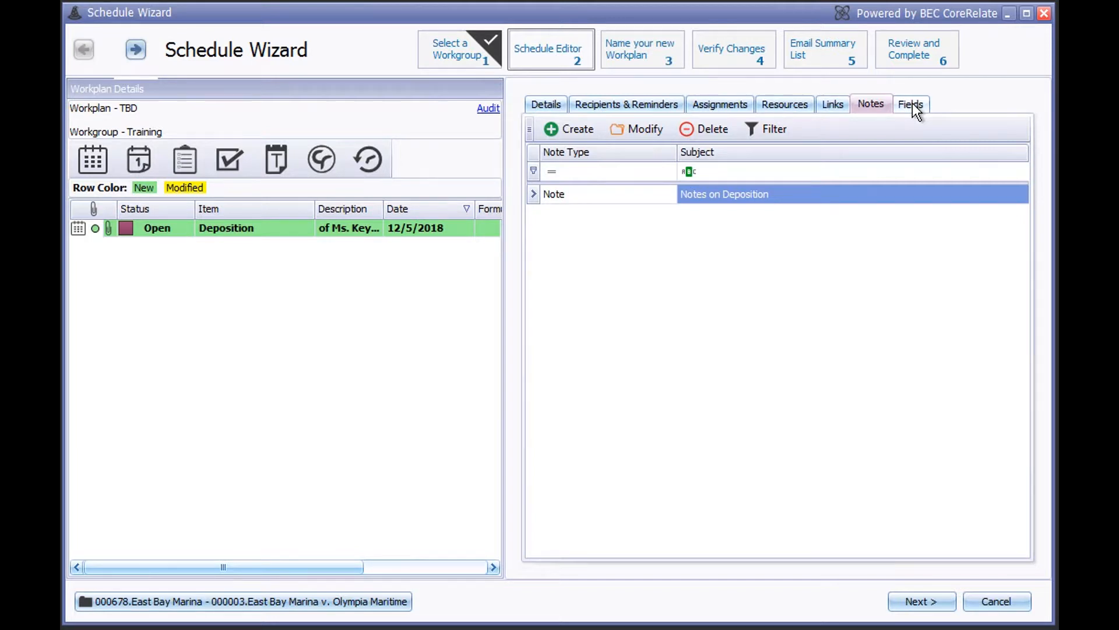
Step: Leave the schedule editor, accept Default as the new workplan's name and proceed to verifying the changes
click(948, 607)
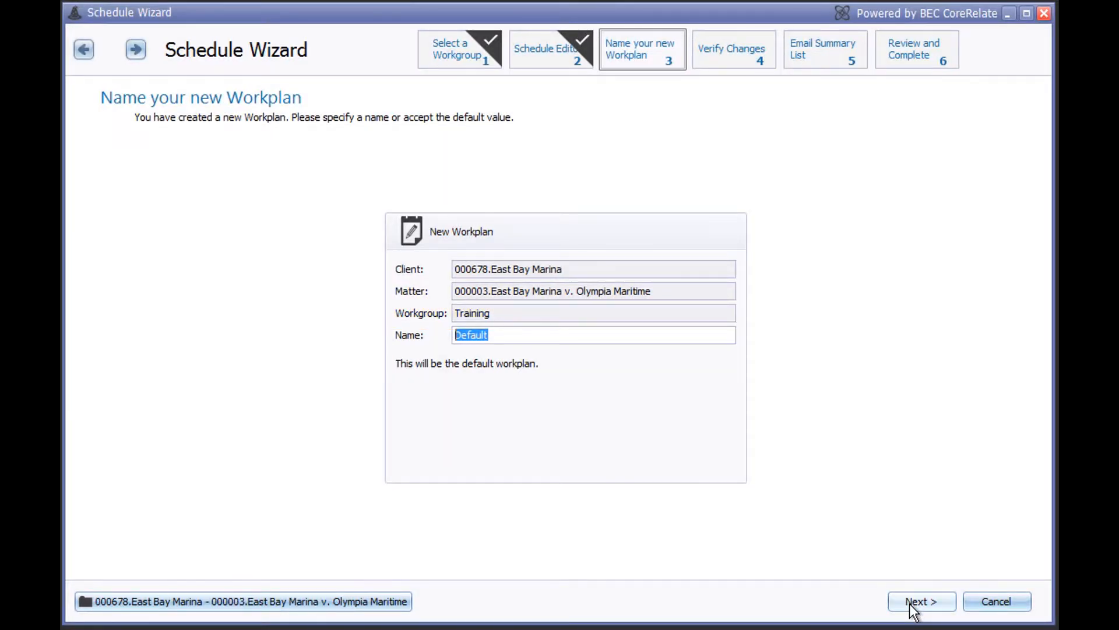
click(910, 604)
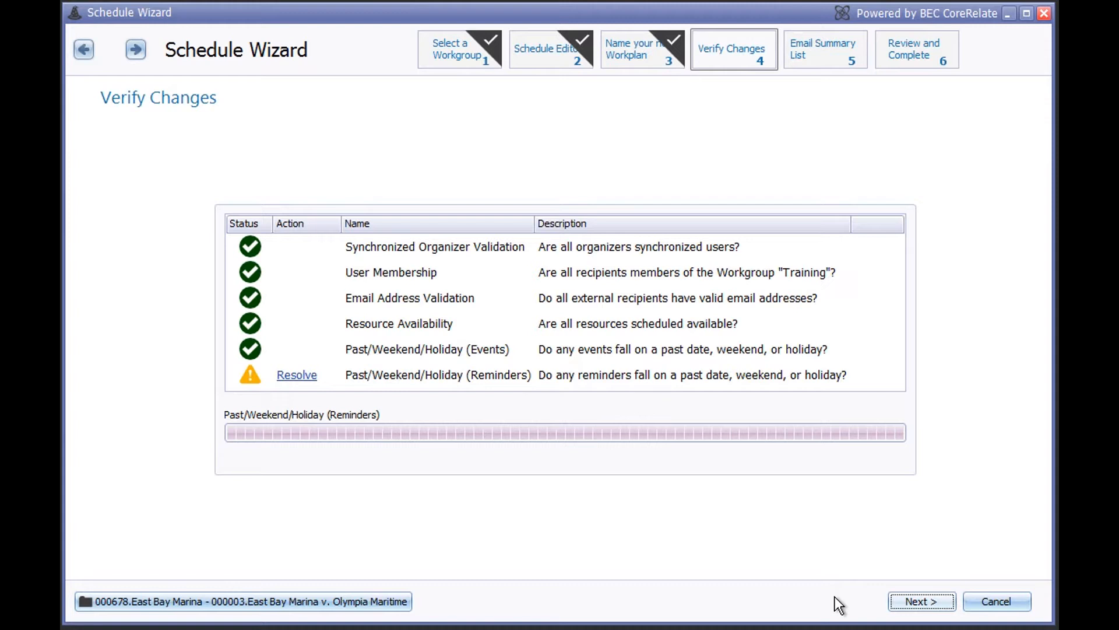
Step: Resolve the reminder date check by shifting the Sunday 12/2/2018 calendar reminder to the previous workday
click(292, 376)
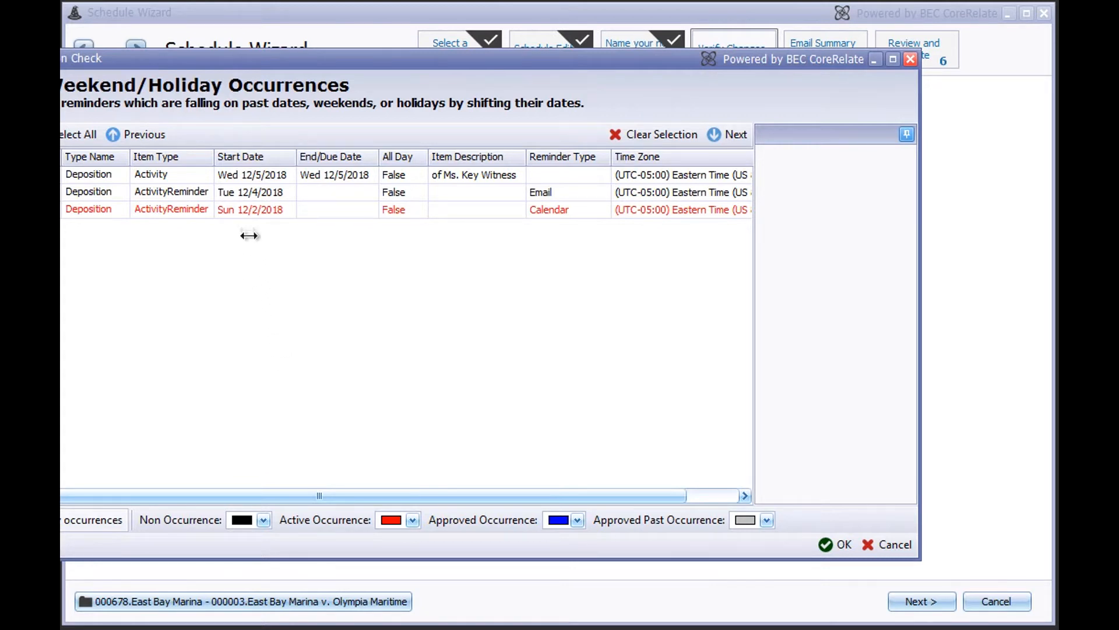
click(244, 209)
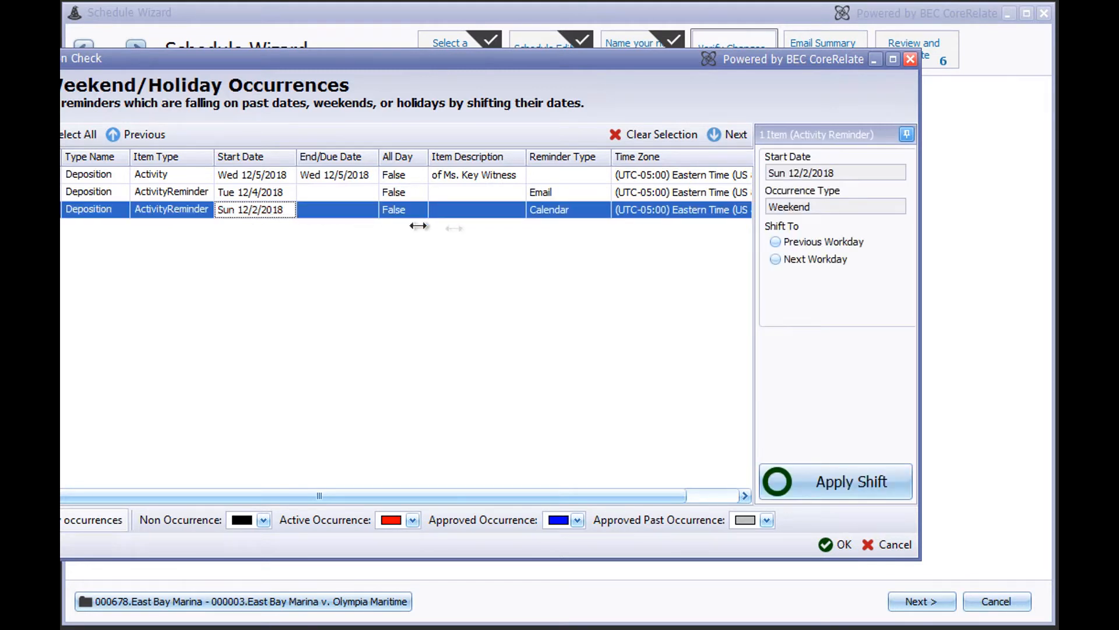
click(776, 242)
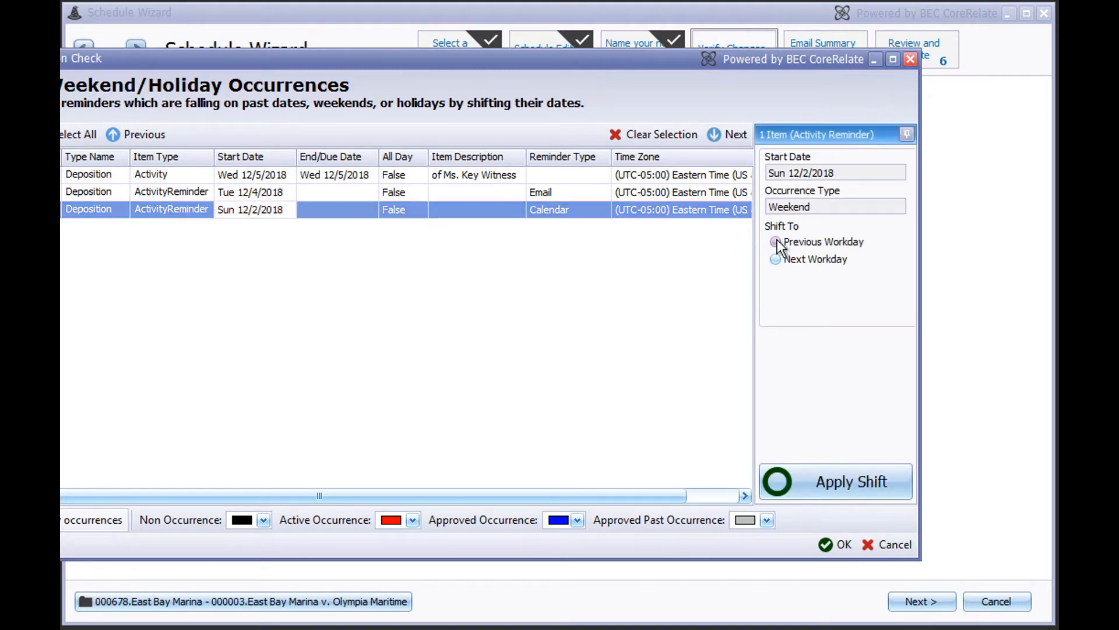
click(813, 471)
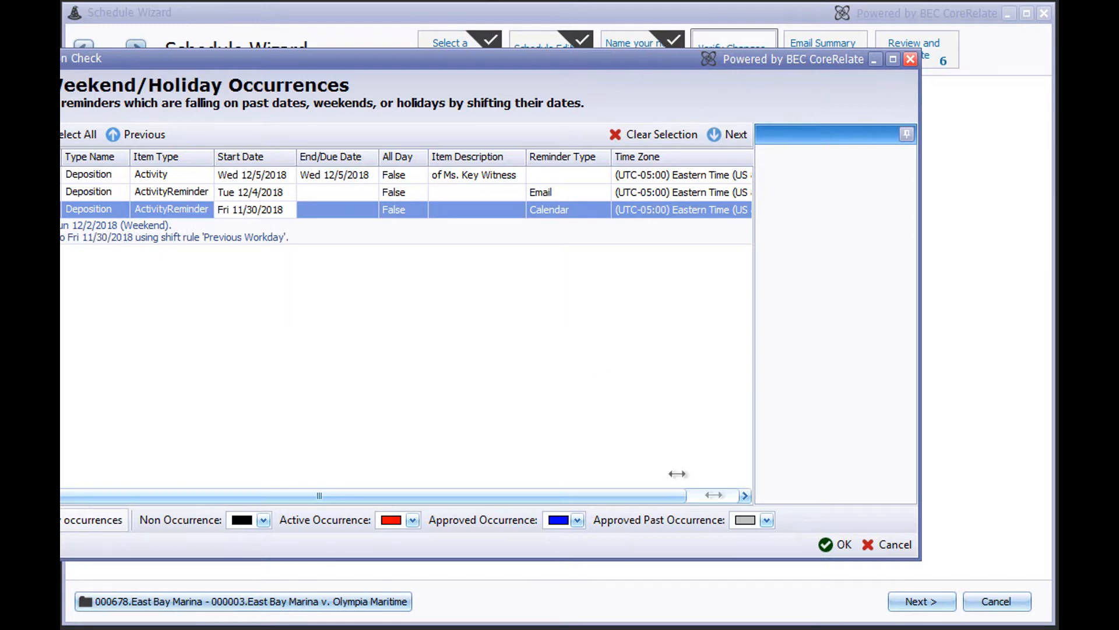
click(824, 548)
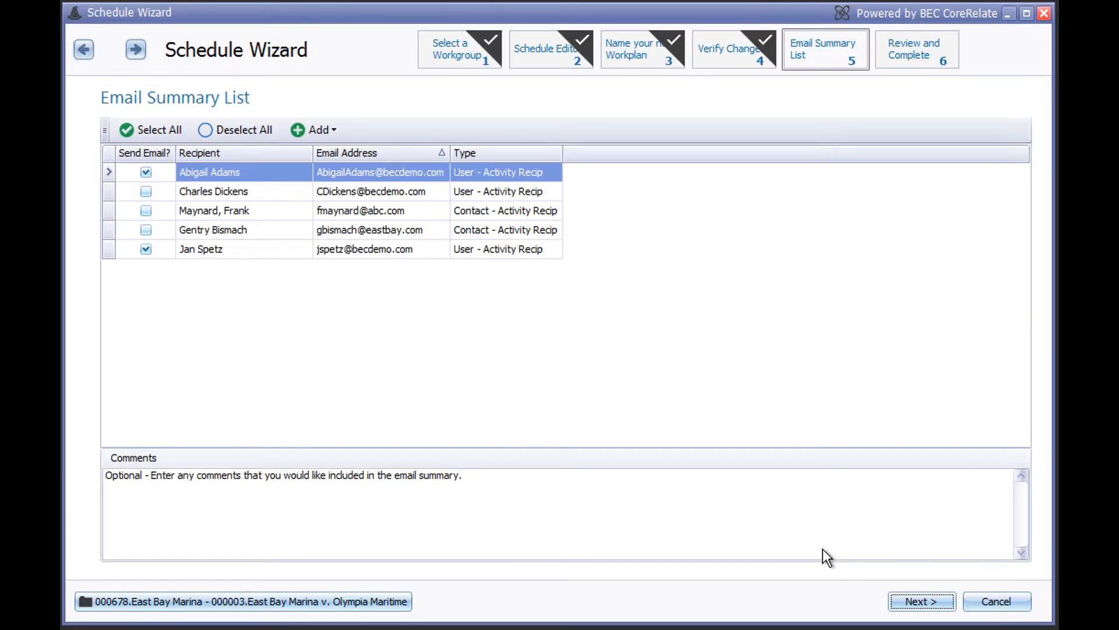
Step: Select and deselect all email summary recipients, and include only the first and last listed users again
click(146, 132)
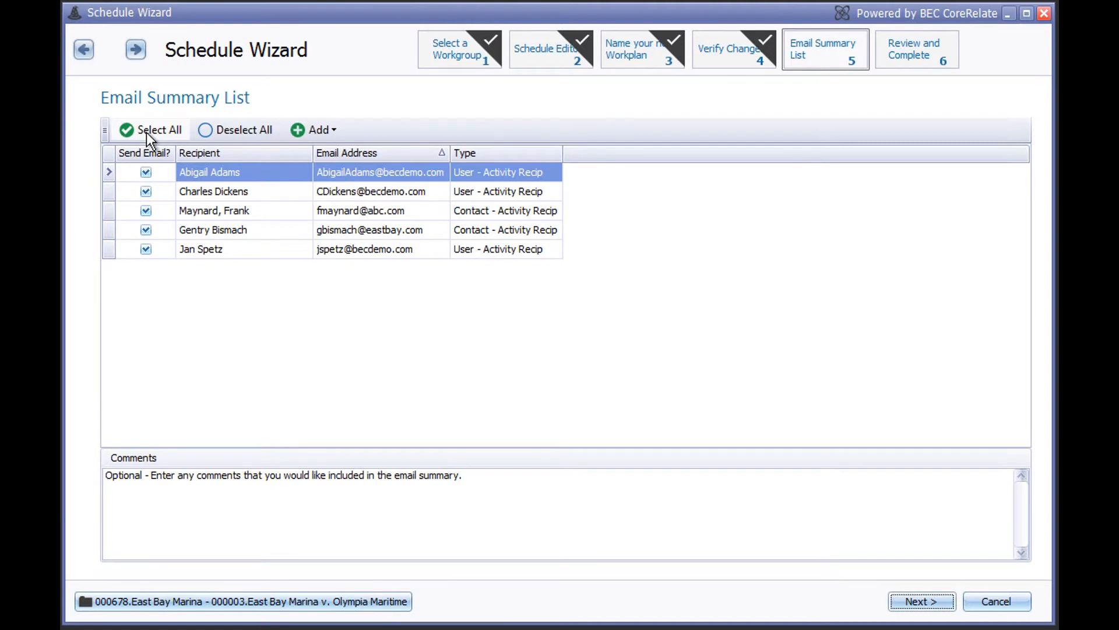
click(234, 131)
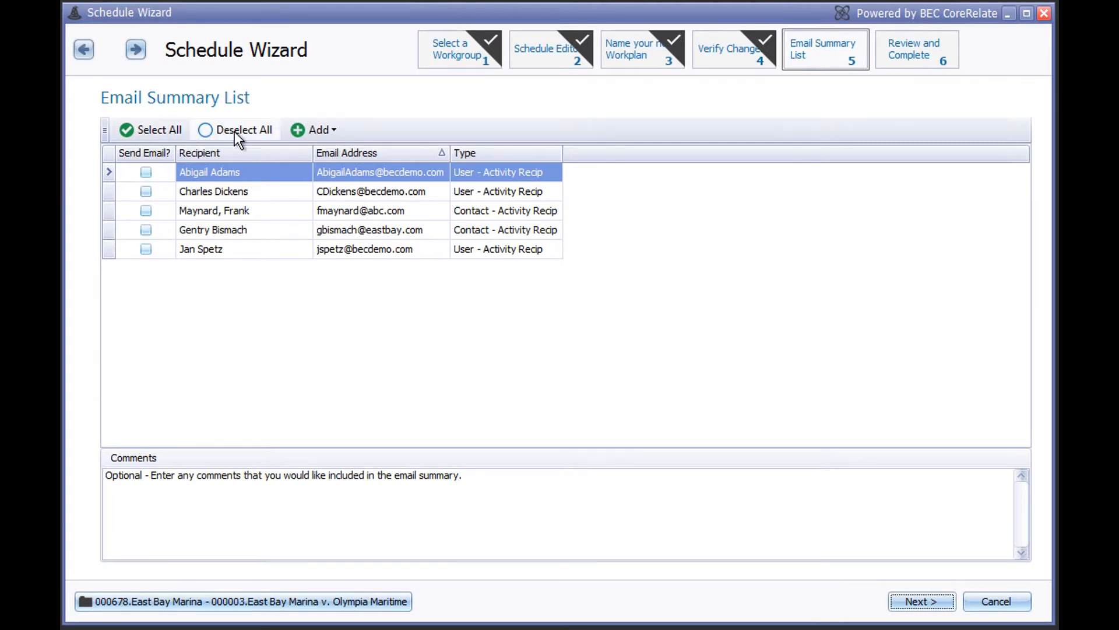
click(145, 173)
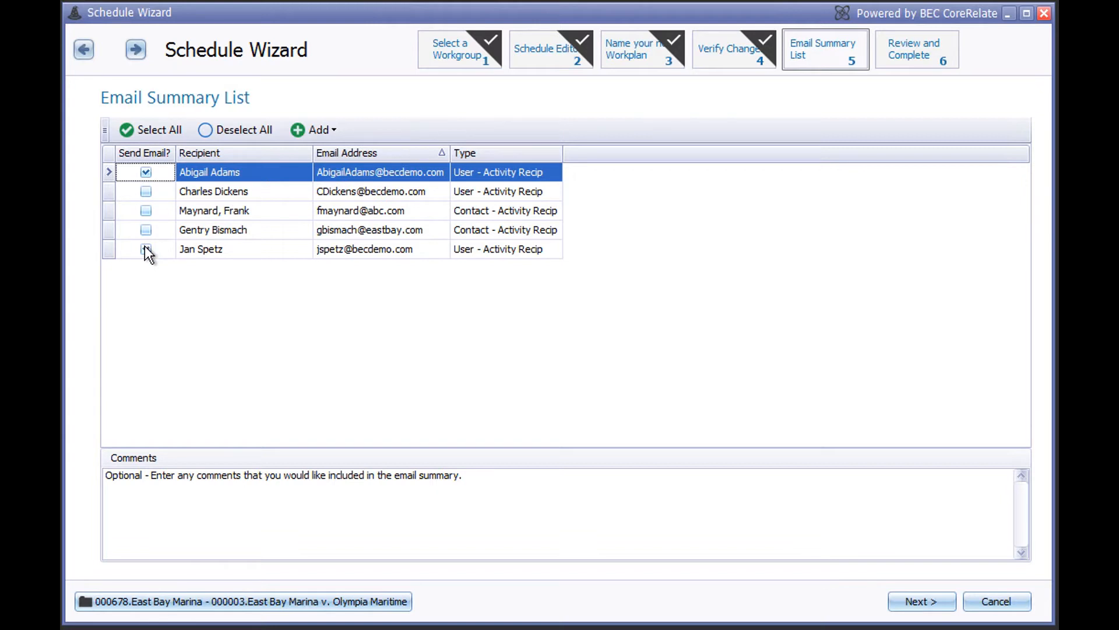
Step: Enter "Adding a comment here, for convenient communication." as the comment in the email summary
click(118, 478)
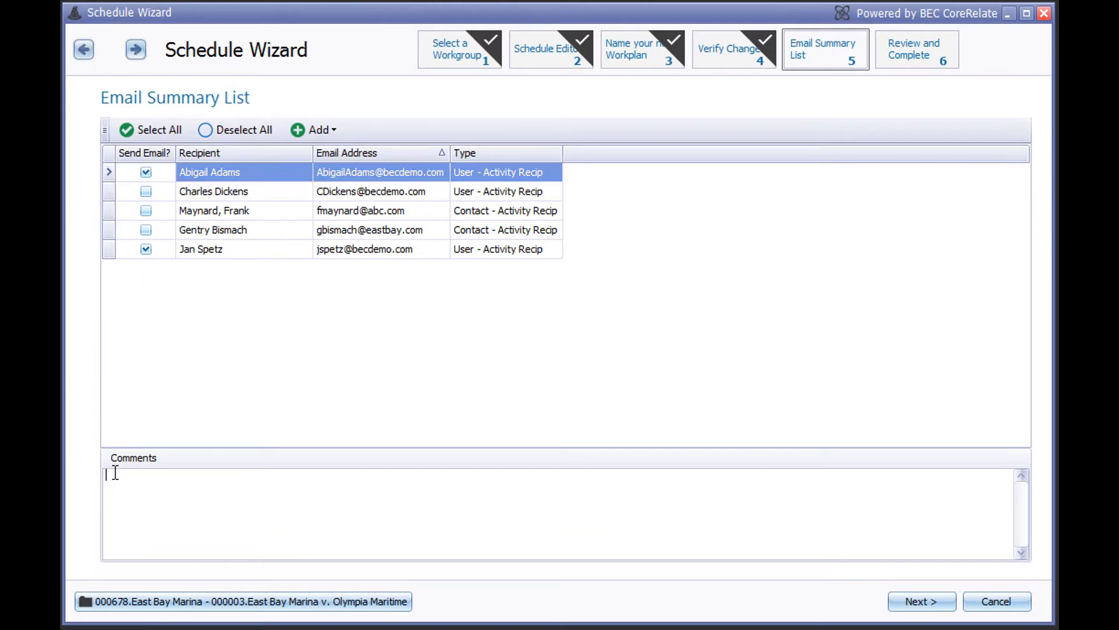
text(Adding a comment here, for con)
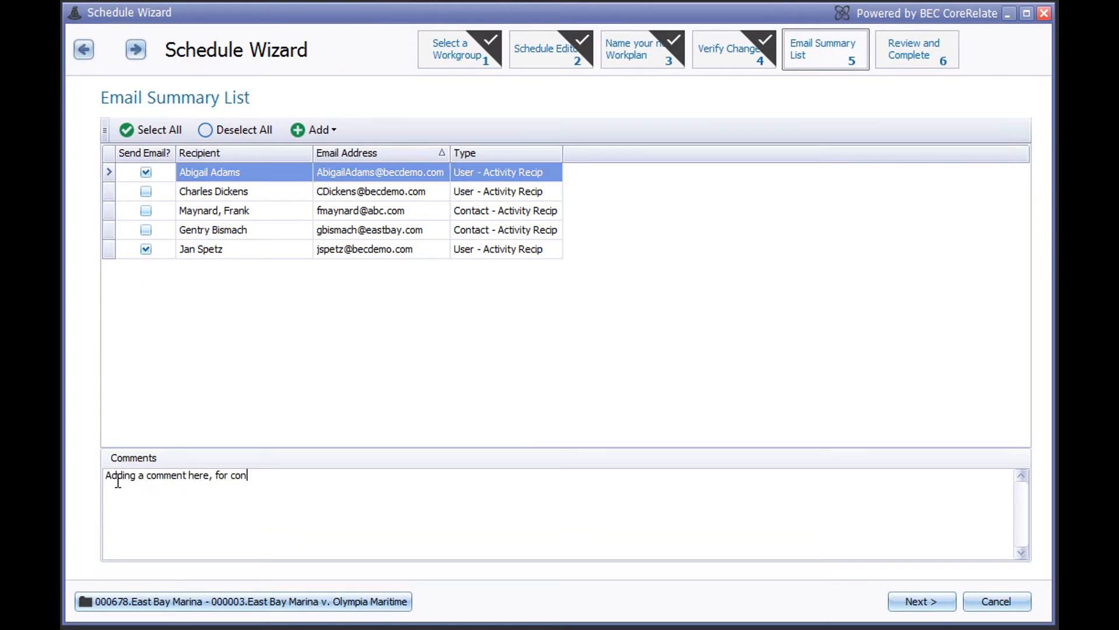
text(venient communication.)
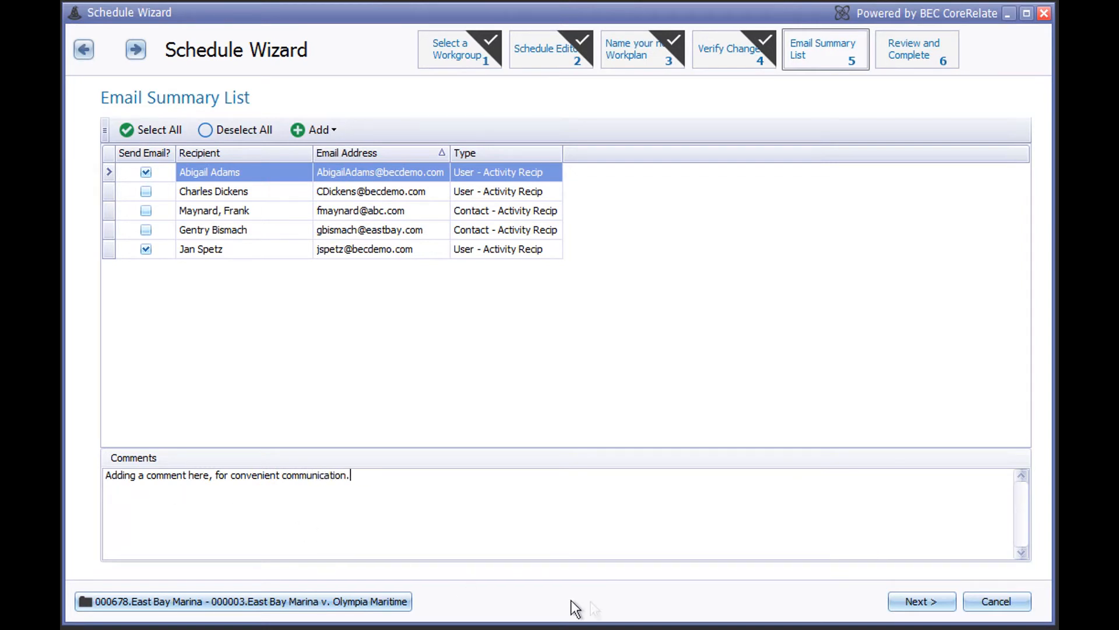
Step: Proceed to the change summary and finish the wizard to save the workplan
click(919, 607)
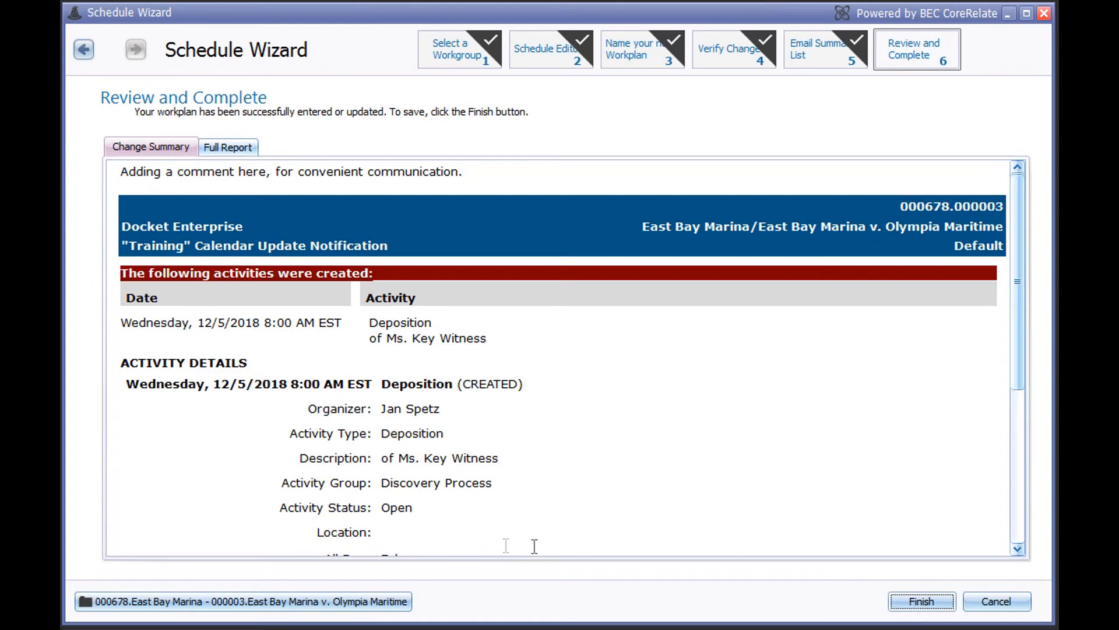
click(914, 608)
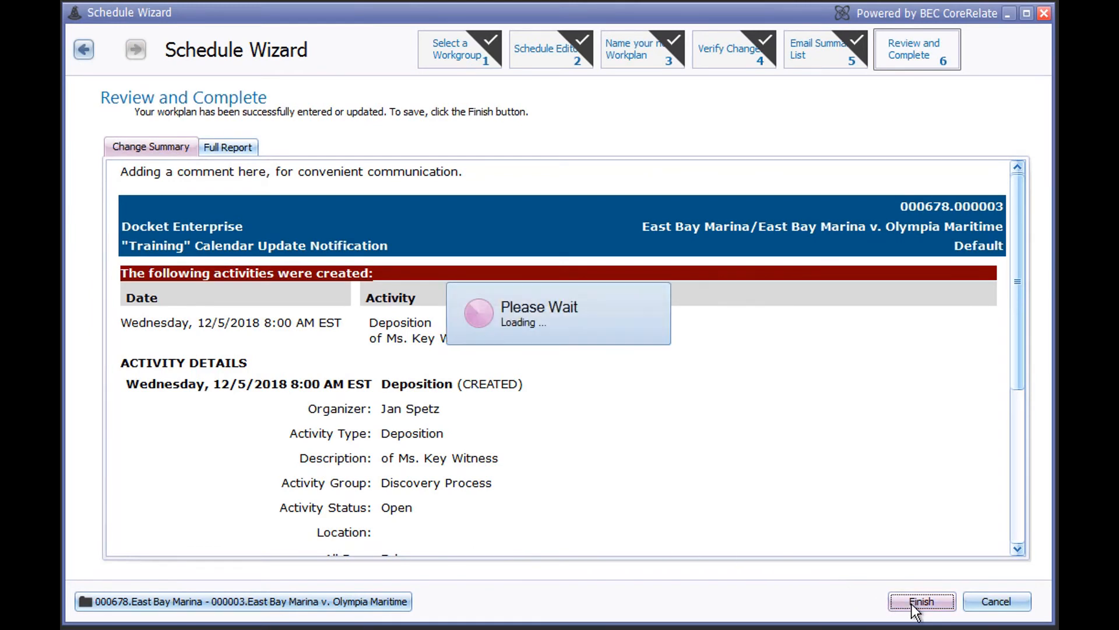